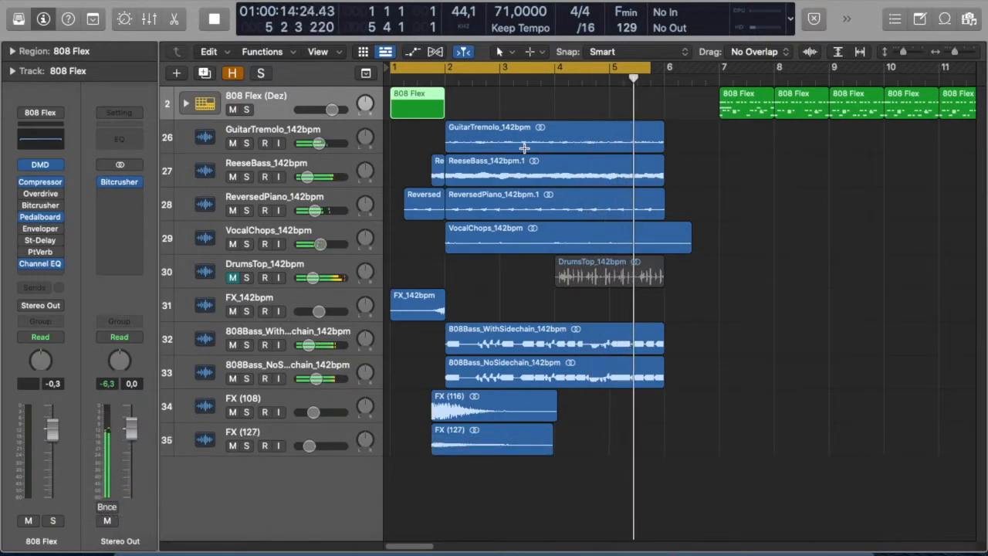
- Open the 808 Flex region at bar 1 for note editing and add Kick 1 hits on beats 1 and 3
{"action": "key", "text": "space"}
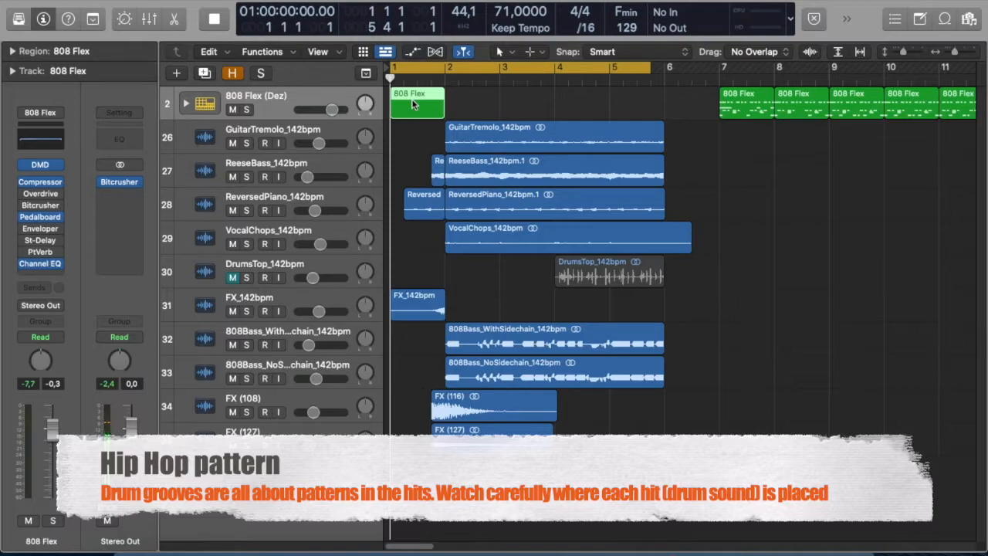
{"action": "double_click", "coordinate": [413, 100]}
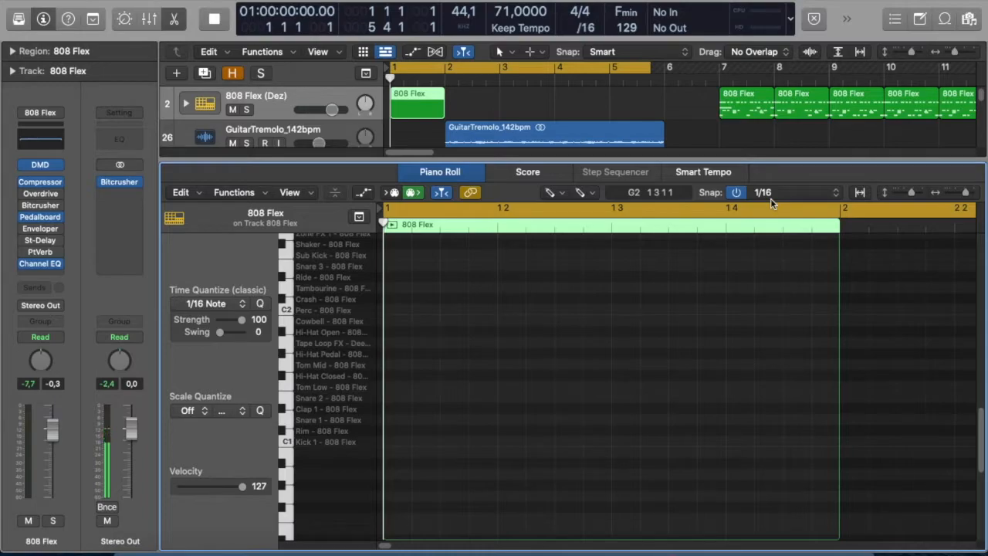
{"action": "left_click", "coordinate": [344, 447]}
{"action": "left_click", "coordinate": [344, 448]}
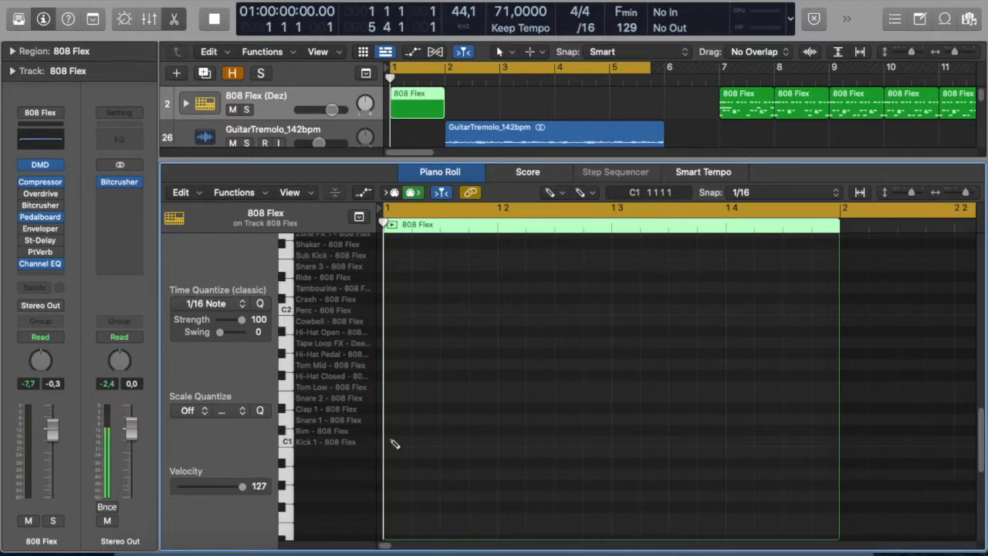
{"action": "left_click", "coordinate": [394, 441]}
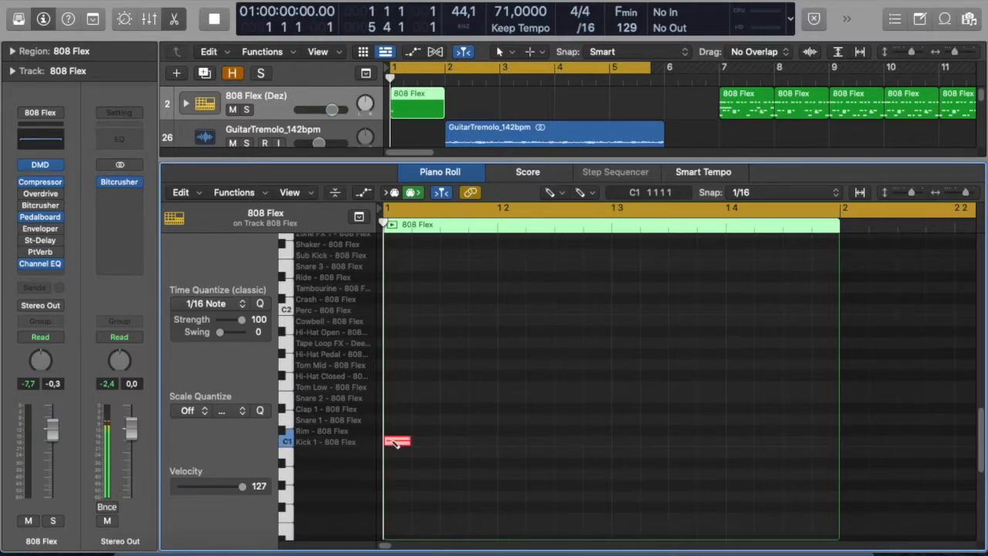
{"action": "left_click", "coordinate": [620, 441]}
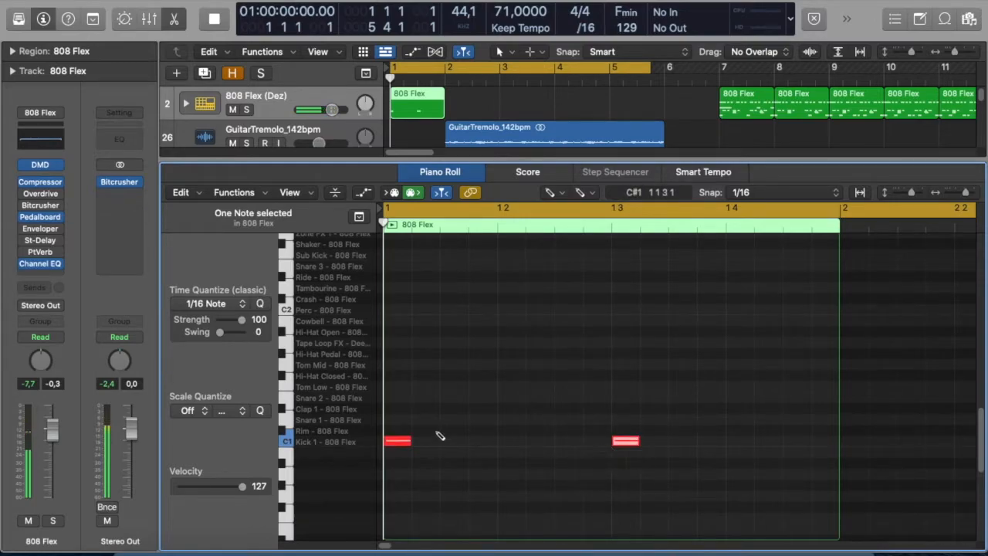
- Add Snare 1 hits on beats 2 and 4 and layer Clap 1 hits on the same beats
{"action": "left_click", "coordinate": [330, 424]}
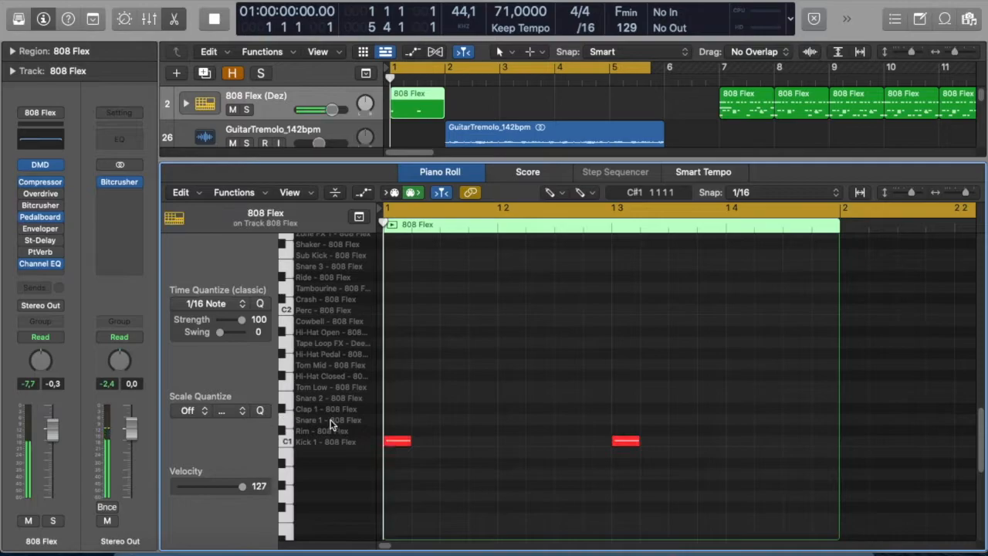
{"action": "left_click", "coordinate": [509, 419]}
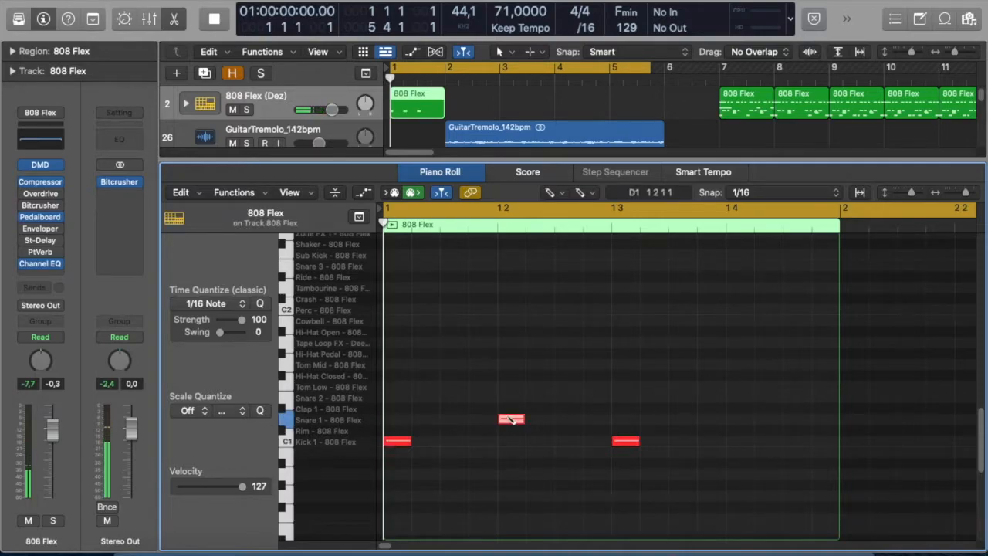
{"action": "left_click", "coordinate": [739, 414]}
{"action": "left_click_drag", "start_coordinate": [738, 413], "coordinate": [739, 421]}
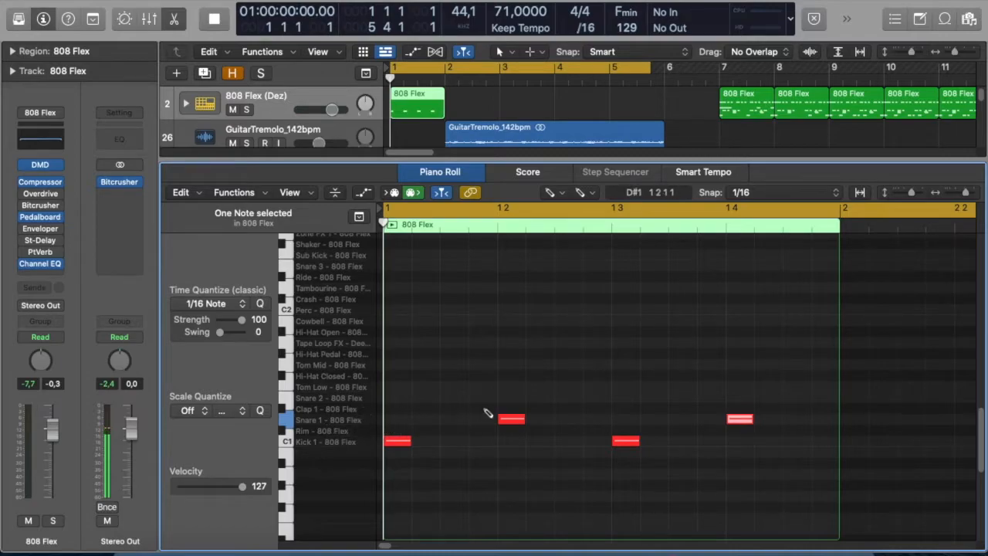
{"action": "left_click", "coordinate": [507, 411]}
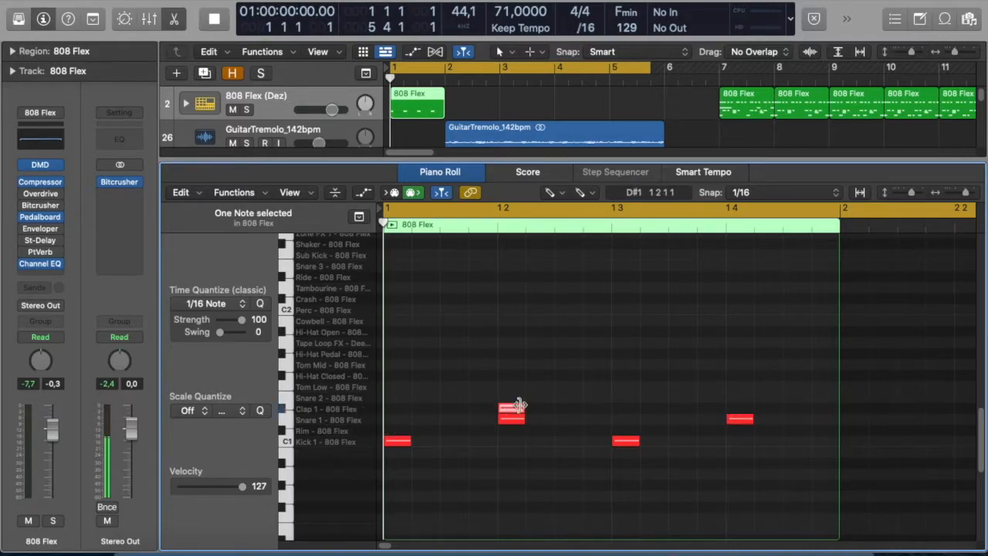
{"action": "left_click", "coordinate": [740, 410]}
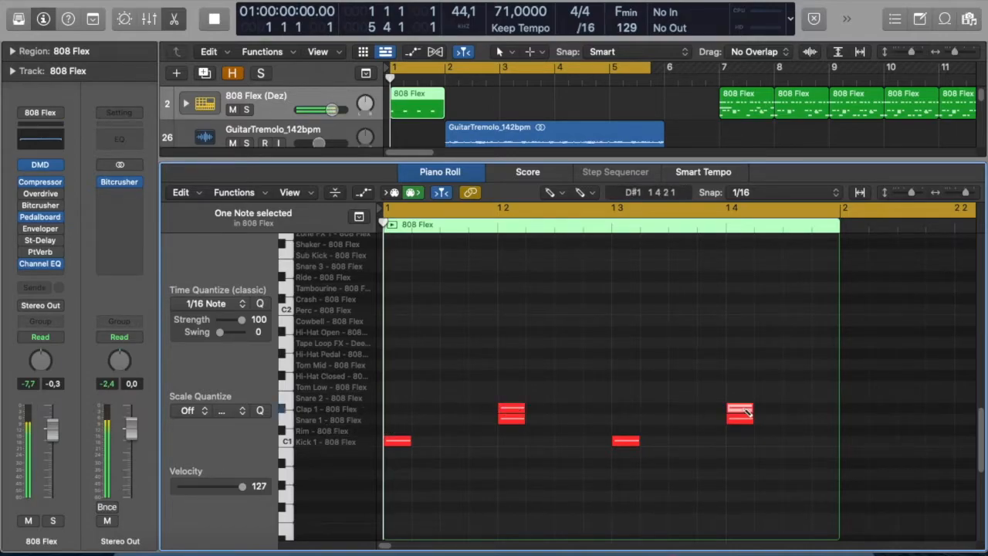
- Turn off snapping and offset the layered hits on beats 2 and 4, with claps slightly early and snares slightly late
{"action": "left_click", "coordinate": [737, 195]}
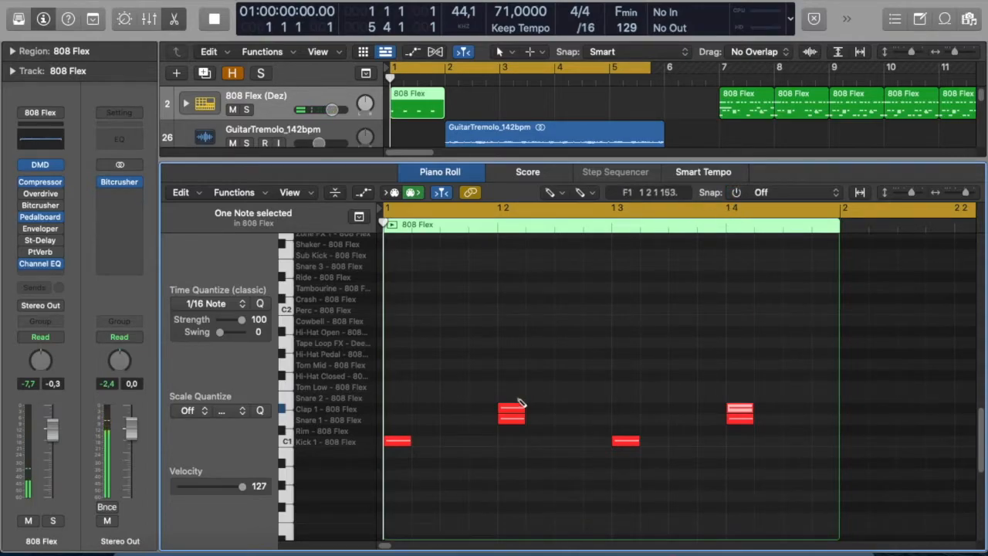
{"action": "left_click", "coordinate": [551, 193]}
{"action": "left_click", "coordinate": [569, 210]}
{"action": "left_click_drag", "start_coordinate": [509, 417], "coordinate": [506, 422]}
{"action": "left_click_drag", "start_coordinate": [739, 409], "coordinate": [739, 421]}
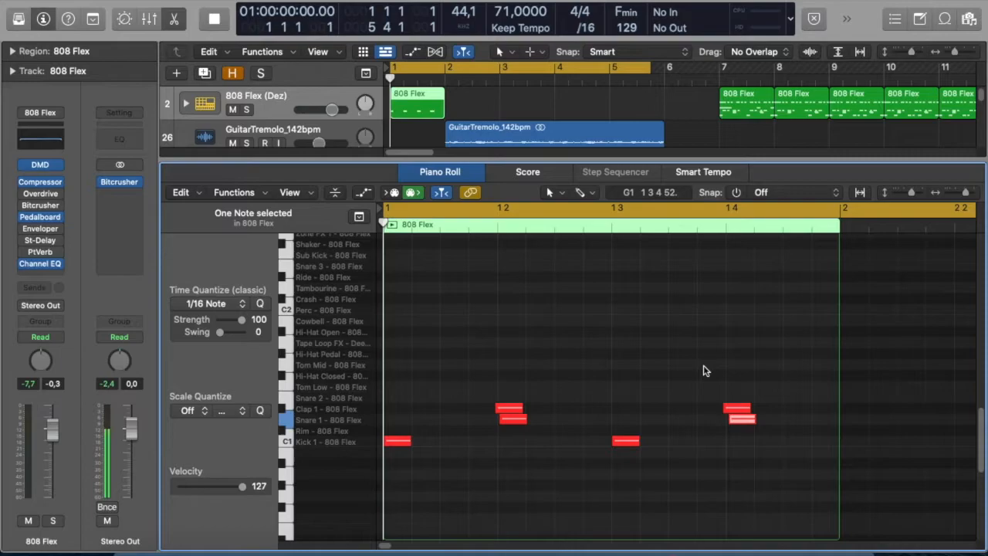
- Shorten the cycle range to bar 1 only and play the kick, snare and clap loop
{"action": "left_click_drag", "start_coordinate": [650, 69], "coordinate": [446, 86]}
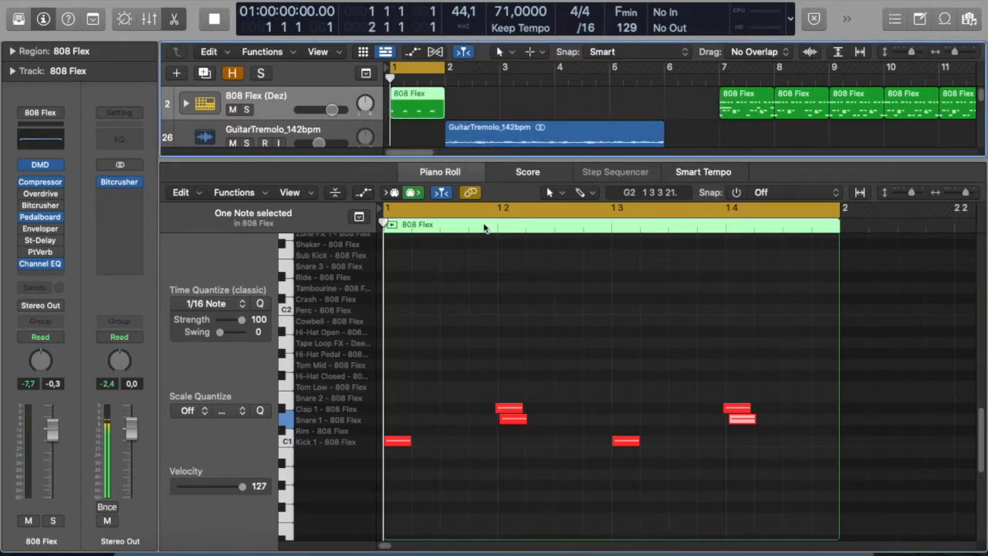
{"action": "key", "text": "space"}
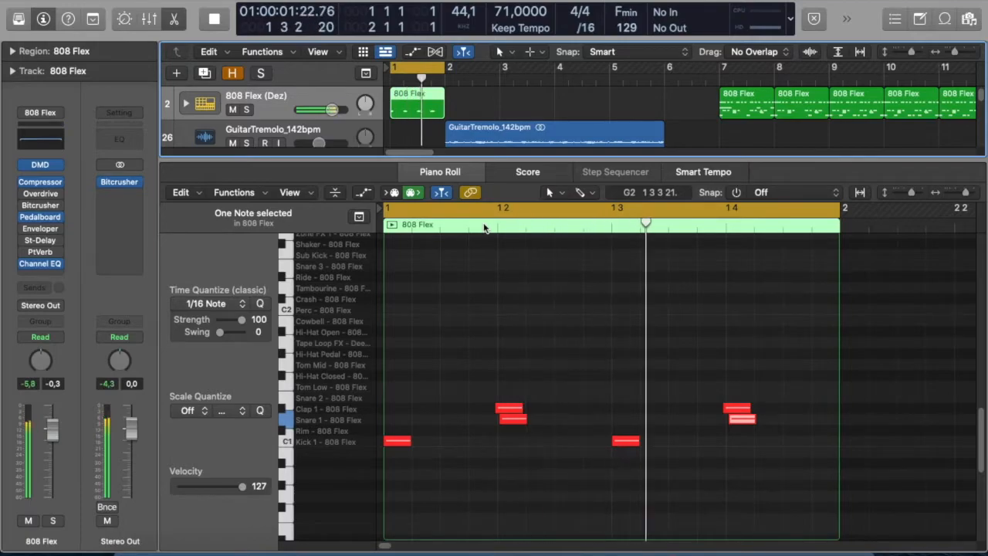
{"action": "key", "text": "space"}
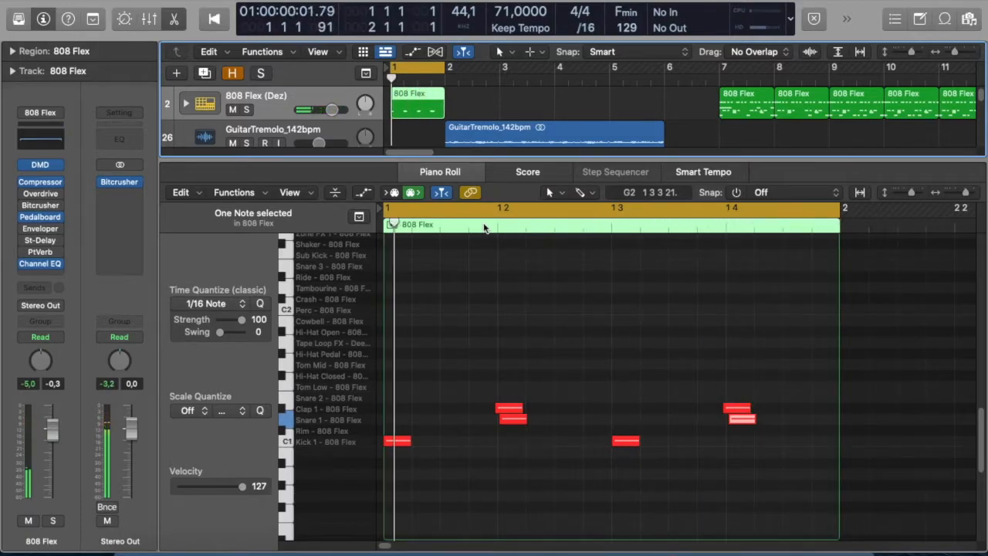
- Restore 1/16 snapping and add Kick 1 hits on the last sixteenth of beats 1, 2 and 3
{"action": "left_click", "coordinate": [345, 448]}
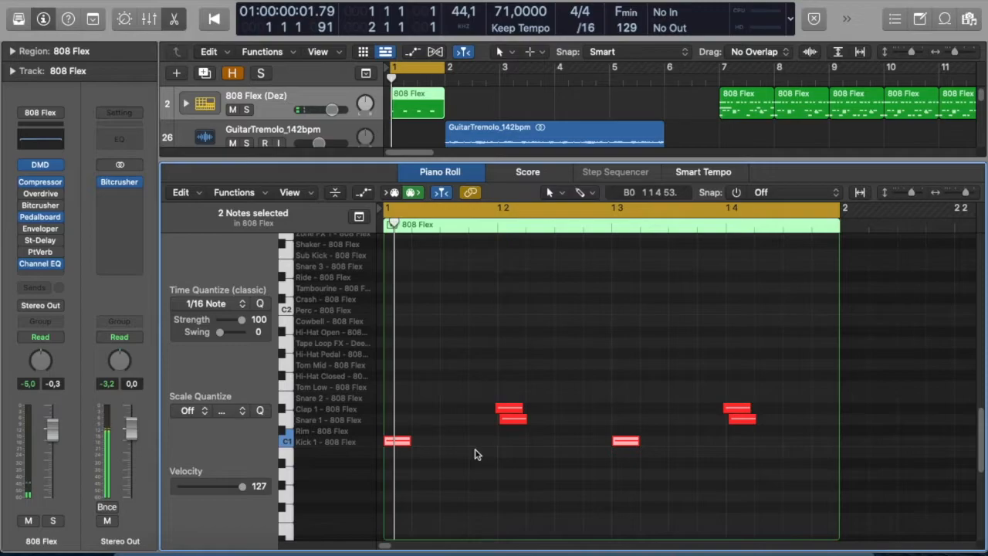
{"action": "left_click", "coordinate": [737, 193]}
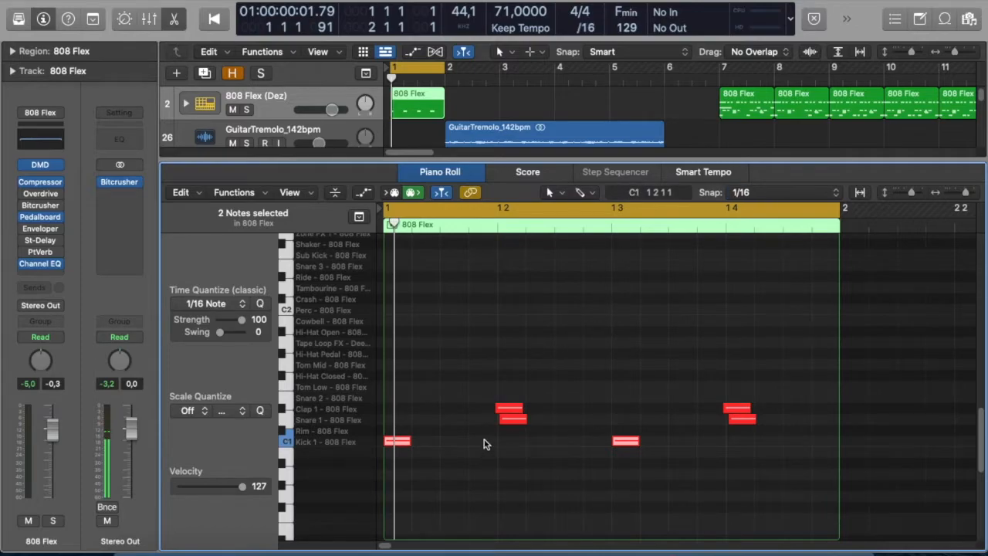
{"action": "left_click", "coordinate": [555, 192]}
{"action": "left_click", "coordinate": [567, 228]}
{"action": "left_click", "coordinate": [485, 442]}
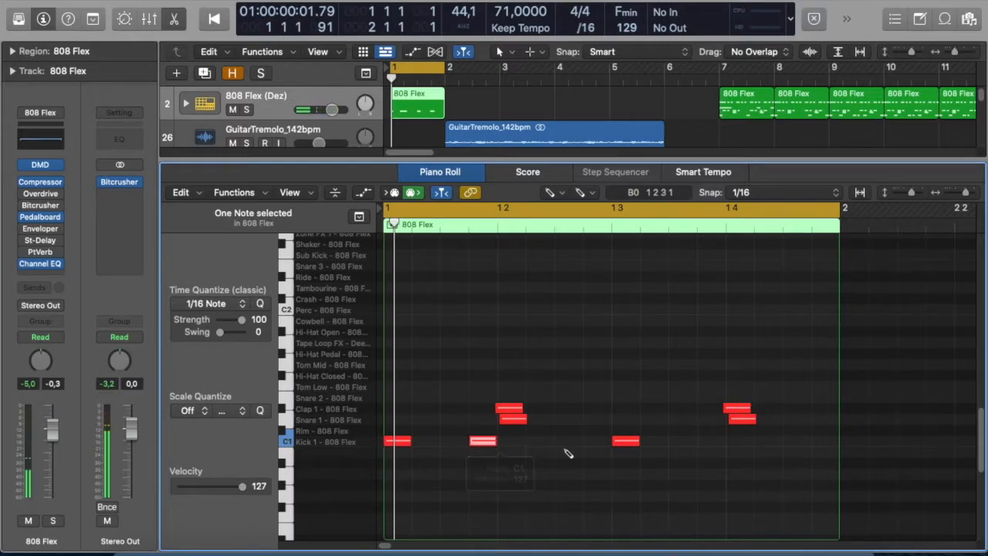
{"action": "left_click", "coordinate": [598, 443]}
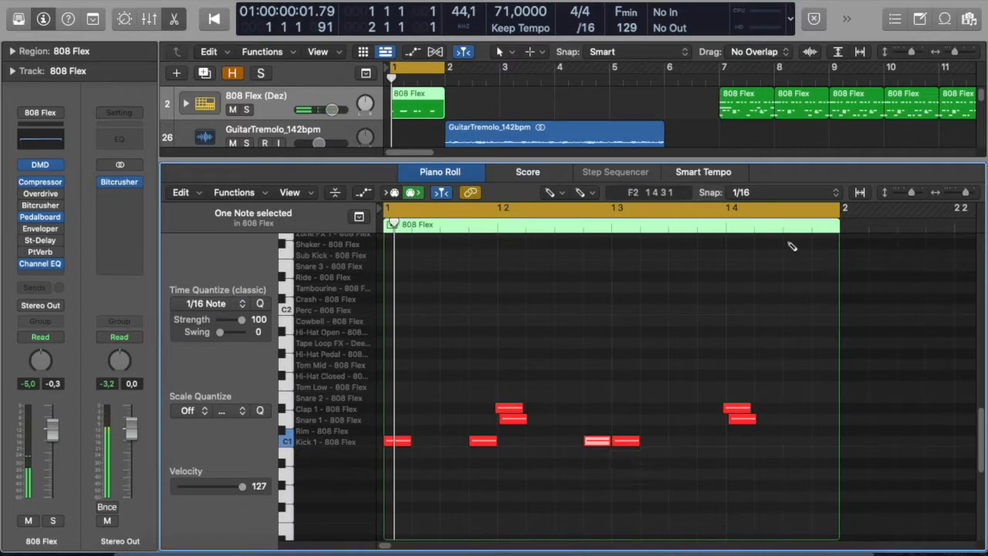
{"action": "left_click", "coordinate": [717, 442]}
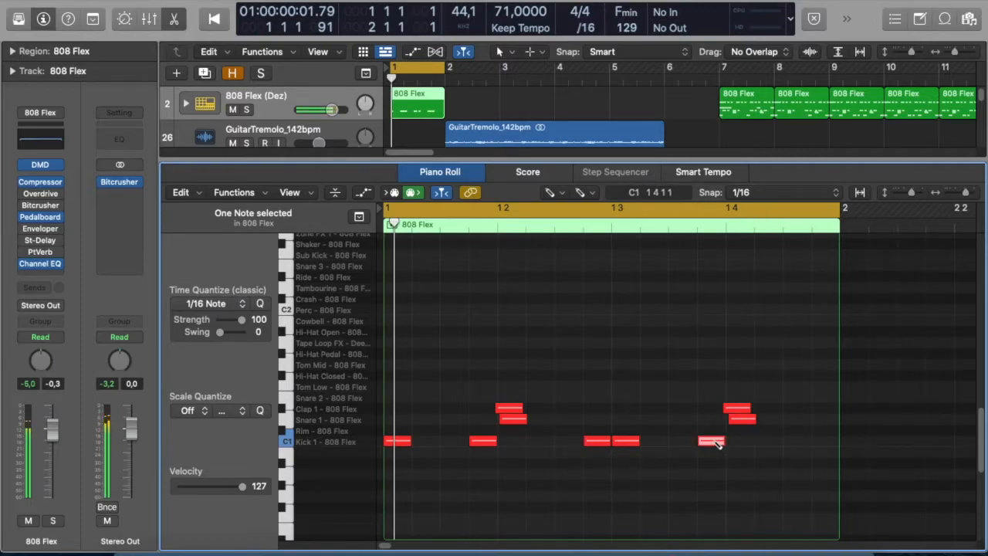
- Play back the one-bar loop to hear the expanded kick pattern
{"action": "key", "text": "space"}
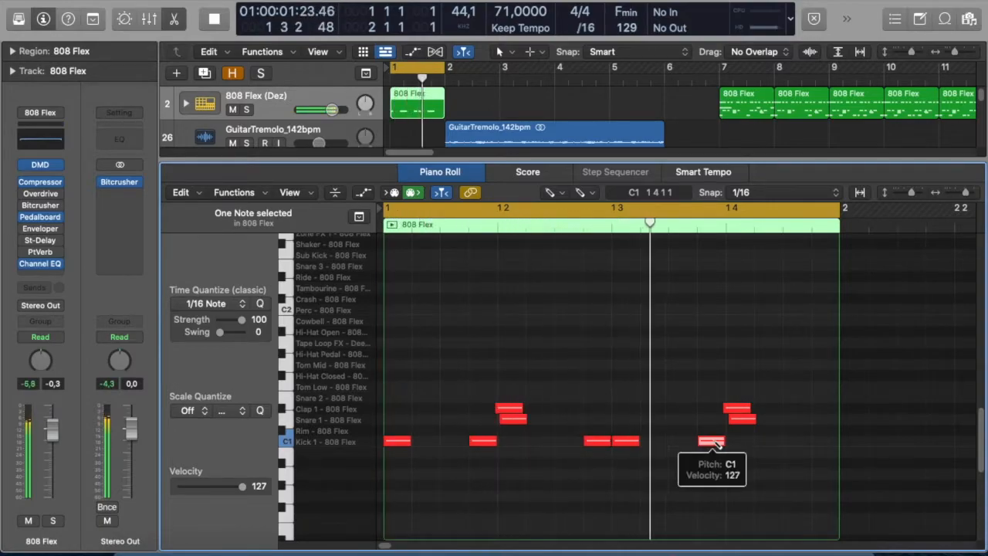
{"action": "key", "text": "space"}
{"action": "mouse_move", "coordinate": [718, 444]}
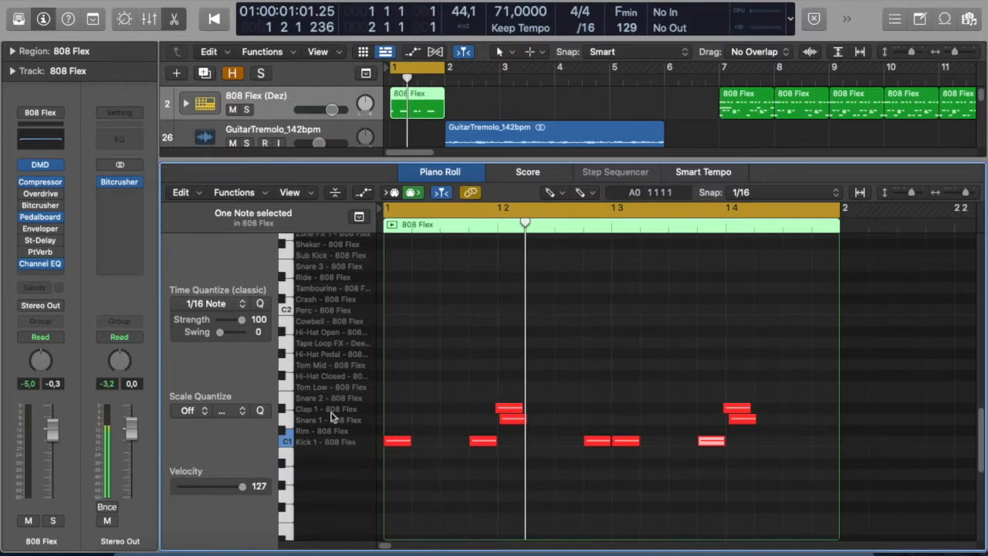
- Add Hi-Hat Closed hits on the second and third sixteenths of beat 1 and the first two sixteenths of beat 2
{"action": "left_click", "coordinate": [339, 378]}
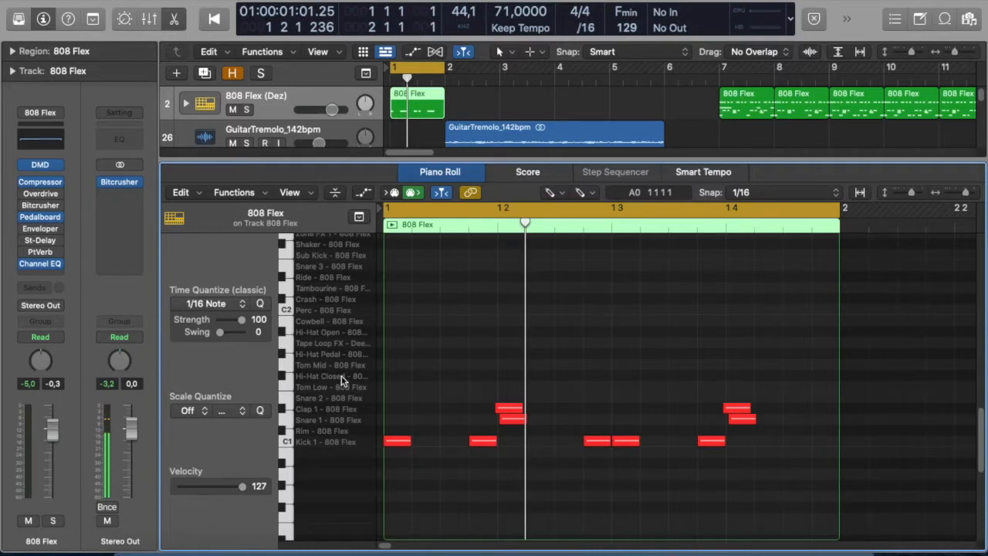
{"action": "left_click", "coordinate": [430, 376]}
{"action": "left_click", "coordinate": [456, 376]}
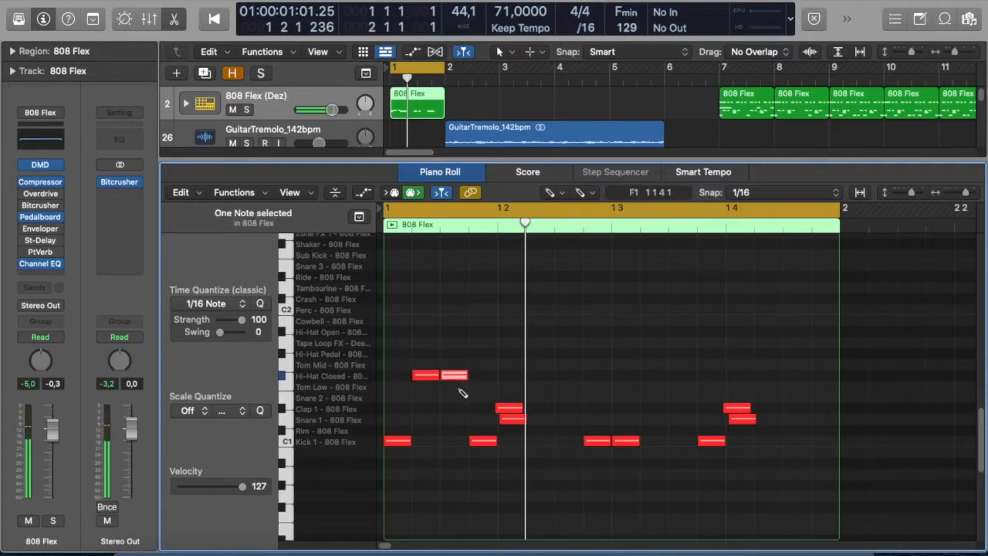
{"action": "left_click", "coordinate": [510, 376]}
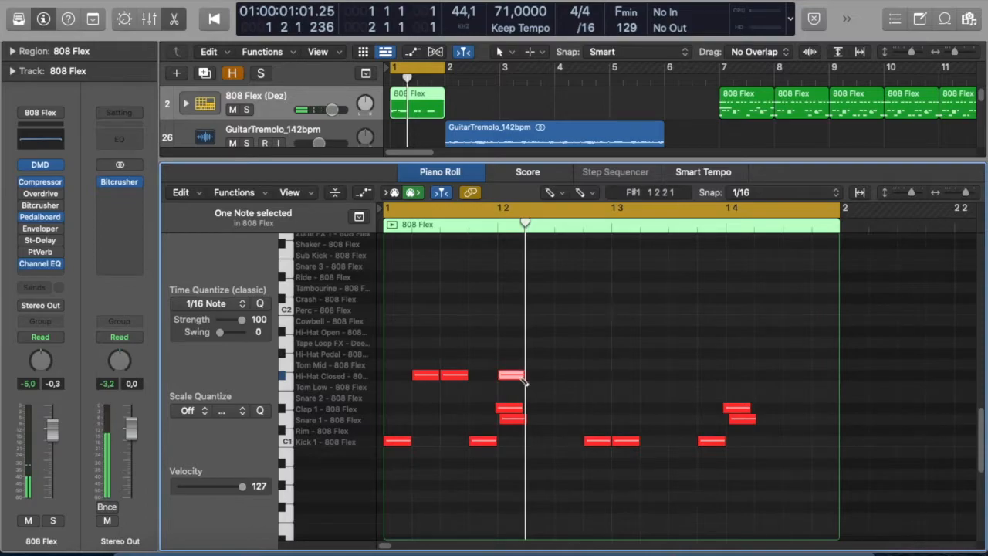
{"action": "left_click", "coordinate": [540, 376]}
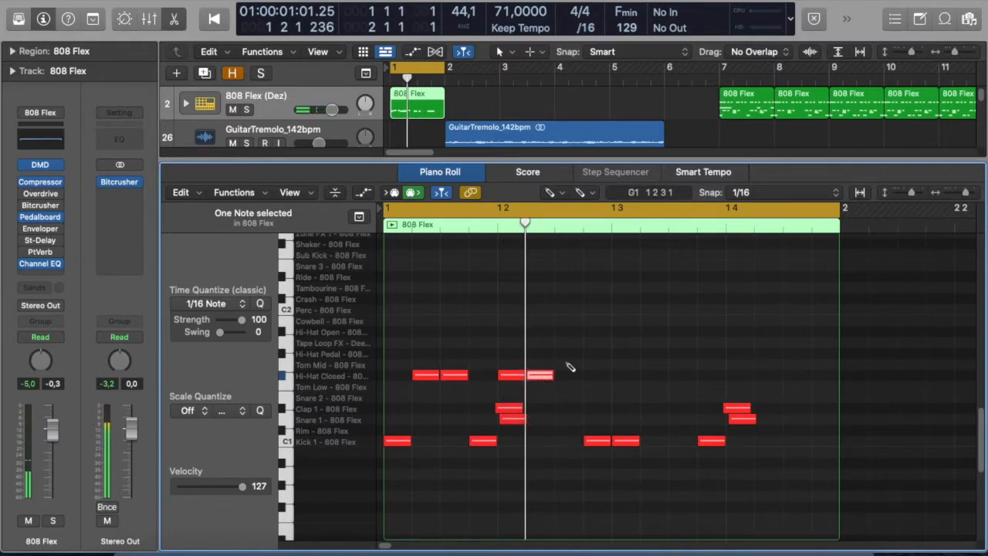
- Add Hi-Hat Closed hits on the first three sixteenths of beat 3
{"action": "left_click", "coordinate": [625, 376]}
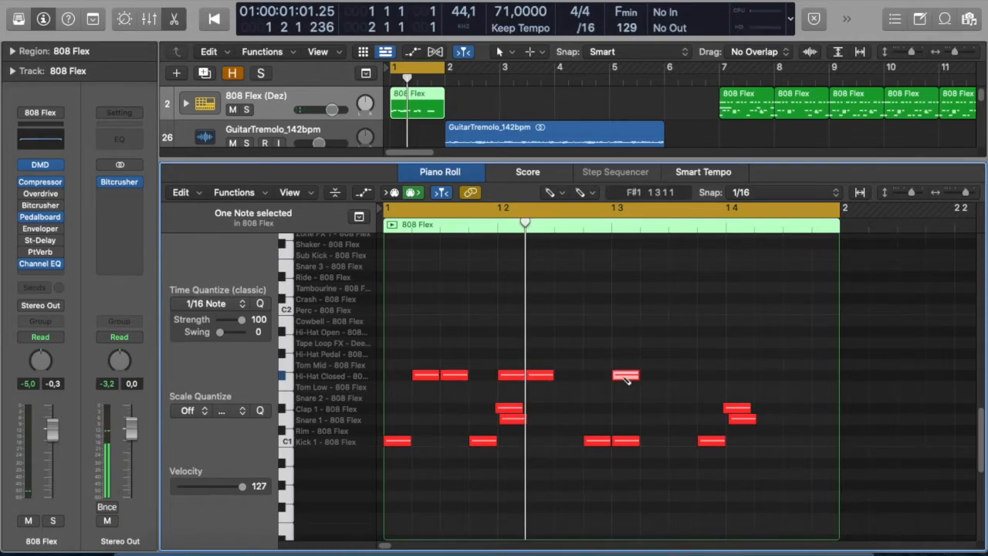
{"action": "left_click", "coordinate": [654, 376]}
{"action": "left_click", "coordinate": [634, 375]}
{"action": "left_click", "coordinate": [683, 376]}
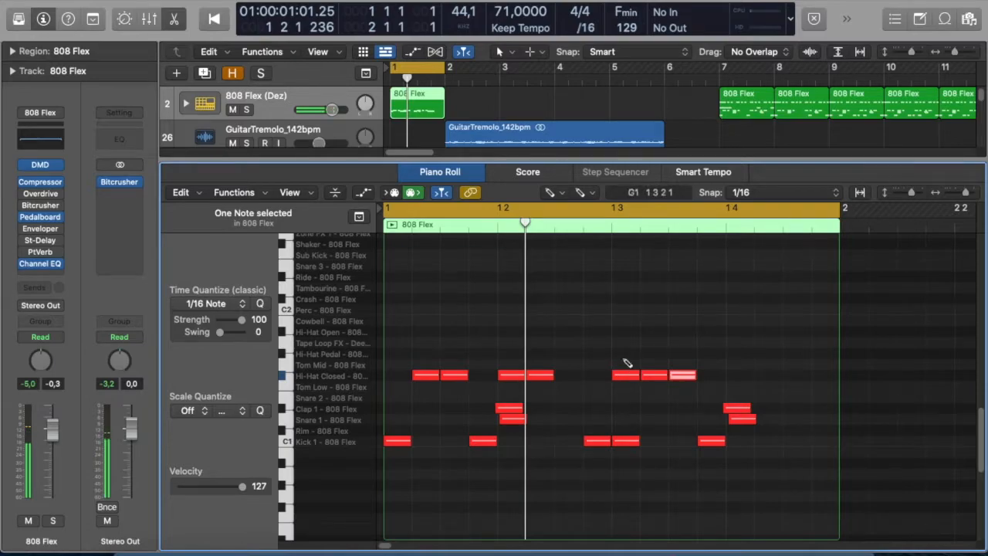
- Delete the Hi-Hat Closed hit that falls exactly on beat 3
{"action": "left_click", "coordinate": [551, 193]}
{"action": "left_click", "coordinate": [563, 210]}
{"action": "left_click", "coordinate": [627, 377]}
{"action": "key", "text": "Delete"}
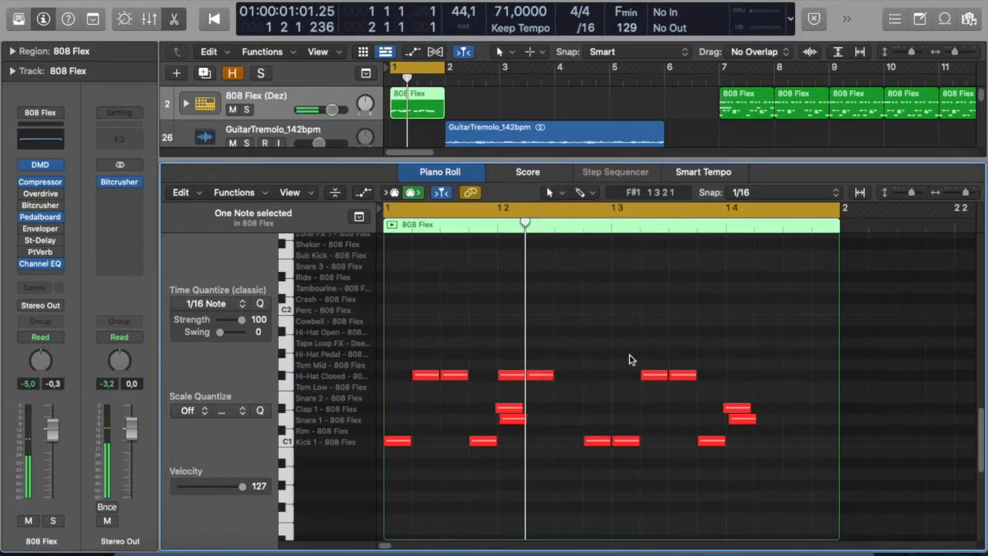
- Add Hi-Hat Closed hits on the first two sixteenths of beat 4
{"action": "left_click", "coordinate": [551, 193]}
{"action": "left_click", "coordinate": [566, 228]}
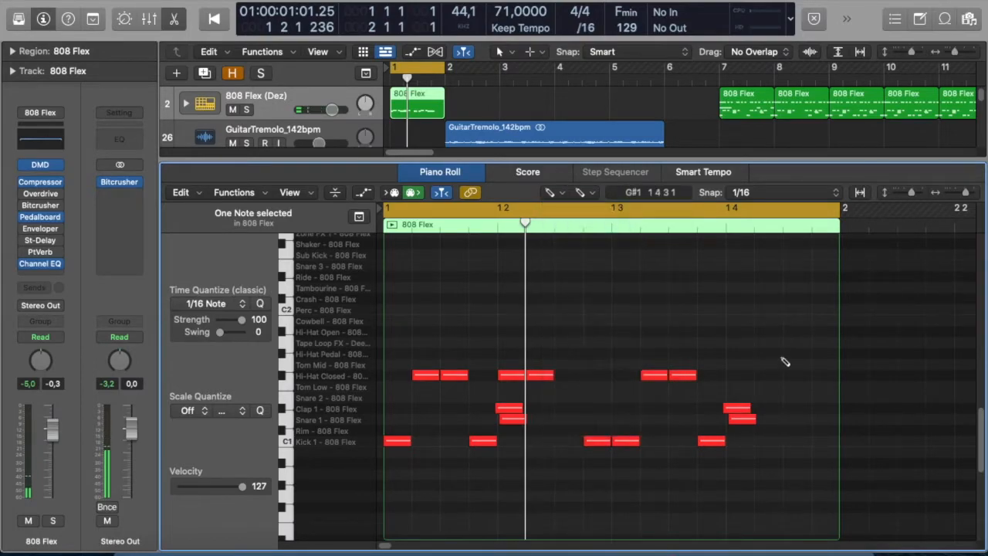
{"action": "left_click", "coordinate": [741, 375]}
{"action": "left_click", "coordinate": [772, 377]}
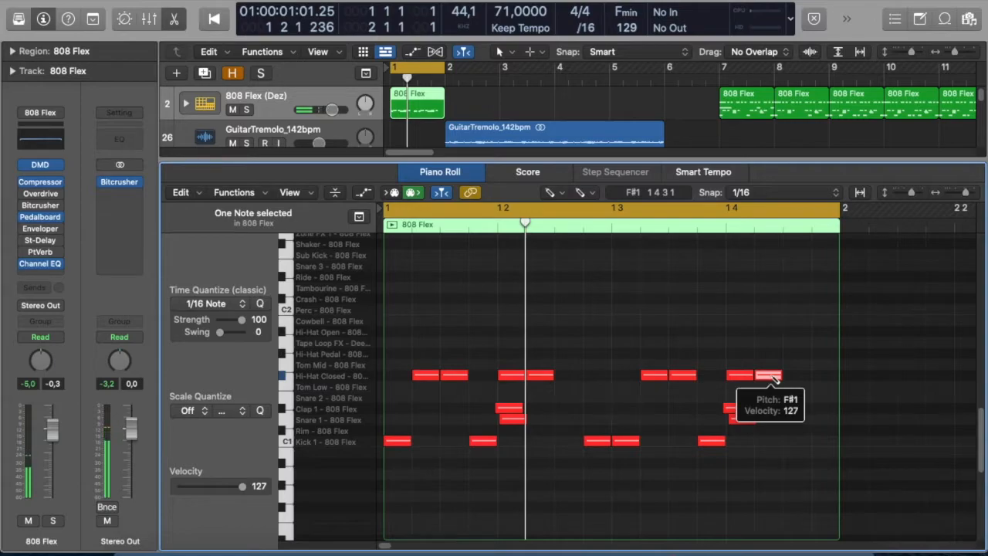
- Play the loop from the beginning to hear the groove with the closed hi-hats
{"action": "key", "text": "Return"}
{"action": "key", "text": "space"}
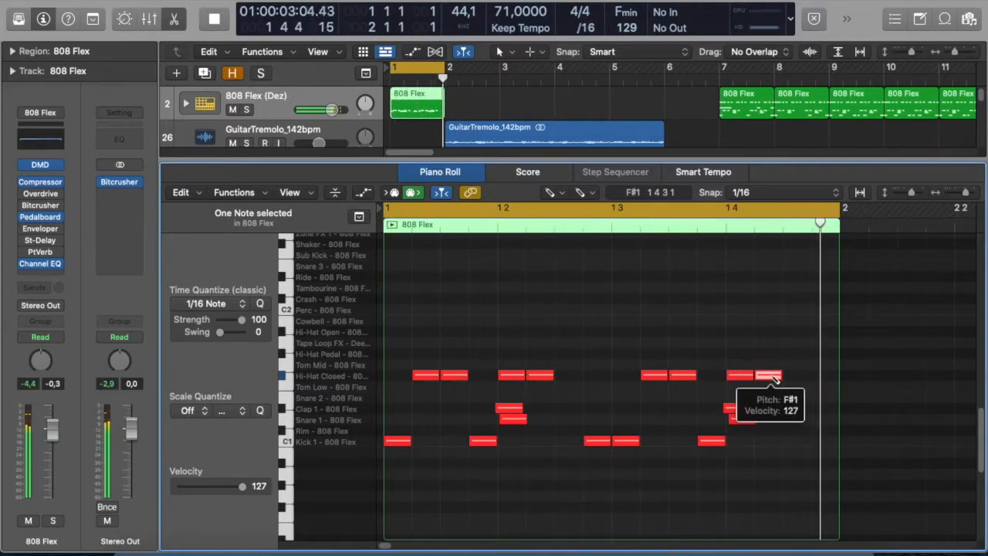
{"action": "left_click", "coordinate": [774, 377]}
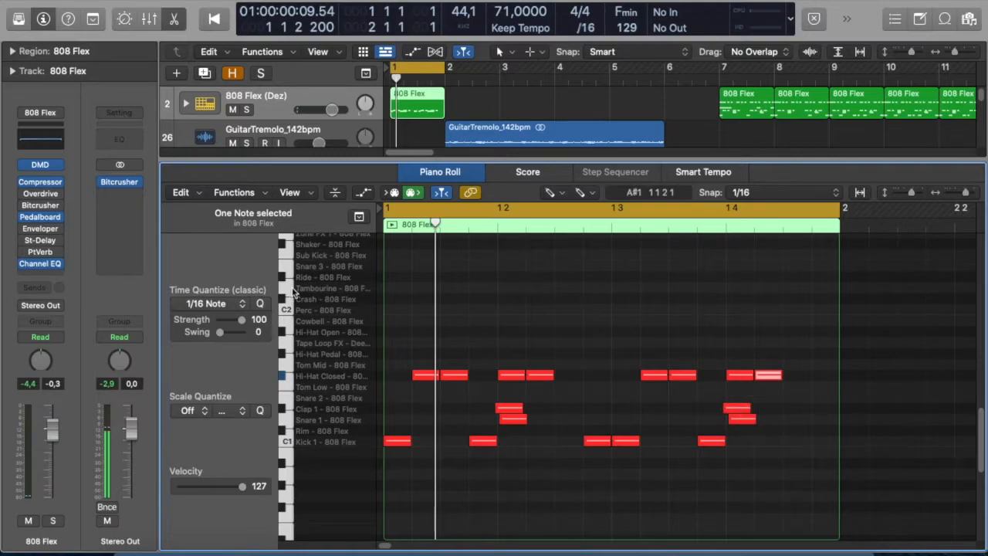
- Add Shaker hits on the second, third and fourth sixteenths of all four beats and play the loop
{"action": "left_click", "coordinate": [317, 249]}
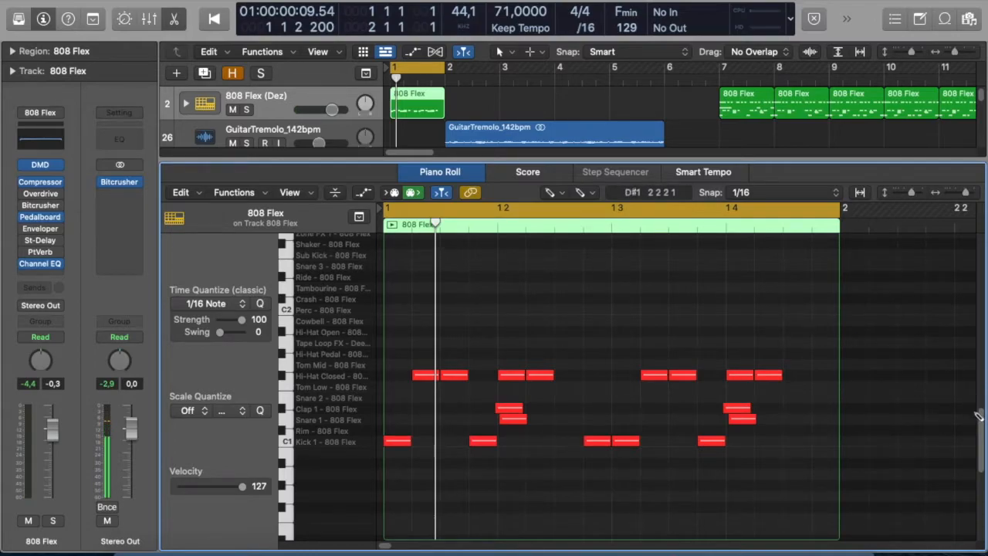
{"action": "scroll", "coordinate": [983, 419], "scroll_direction": "up", "scroll_amount": 3}
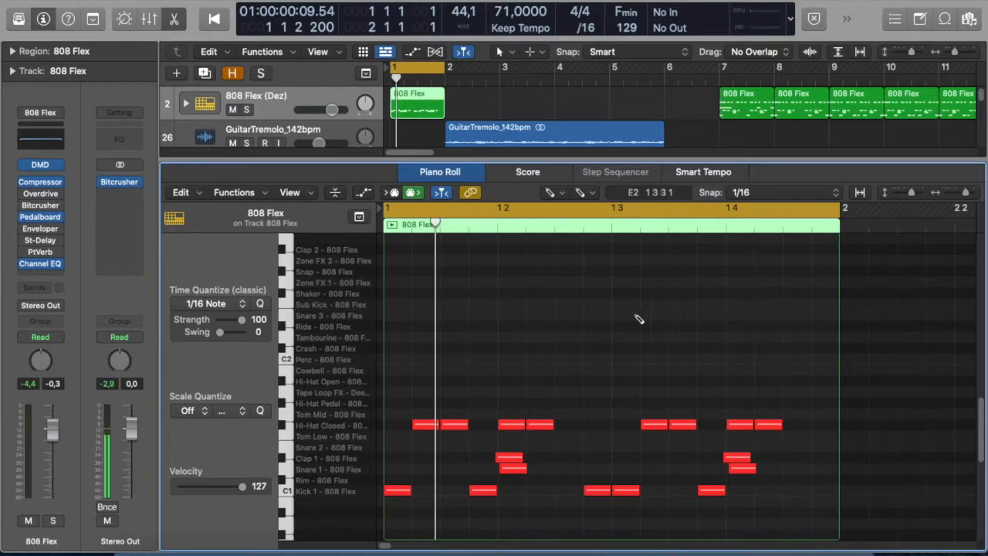
{"action": "left_click", "coordinate": [433, 294]}
{"action": "left_click", "coordinate": [457, 294]}
{"action": "left_click", "coordinate": [486, 294]}
{"action": "left_click", "coordinate": [555, 296]}
{"action": "left_click", "coordinate": [572, 294]}
{"action": "left_click", "coordinate": [599, 294]}
{"action": "left_click", "coordinate": [654, 294]}
{"action": "left_click", "coordinate": [682, 294]}
{"action": "left_click", "coordinate": [711, 294]}
{"action": "left_click", "coordinate": [768, 294]}
{"action": "left_click", "coordinate": [798, 294]}
{"action": "left_click", "coordinate": [826, 294]}
{"action": "key", "text": "space"}
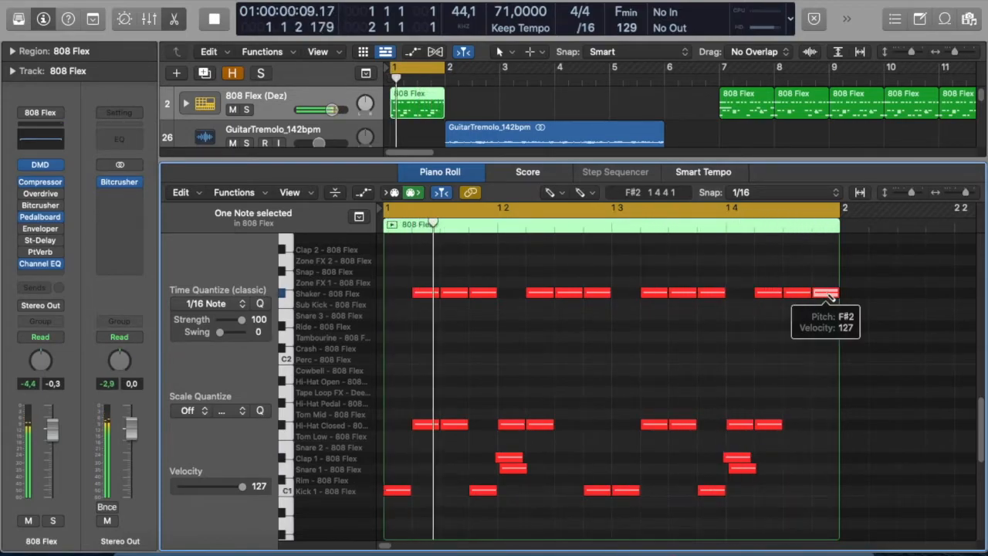
{"action": "key", "text": "space"}
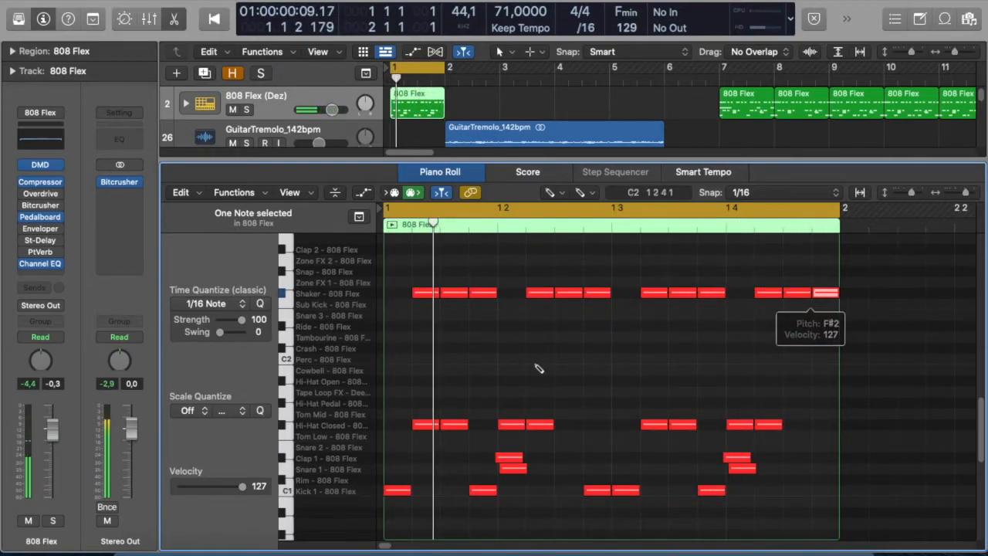
- Set the velocity of all Shaker hits to 73 and of all Hi-Hat Closed hits to 104
{"action": "left_click", "coordinate": [347, 491]}
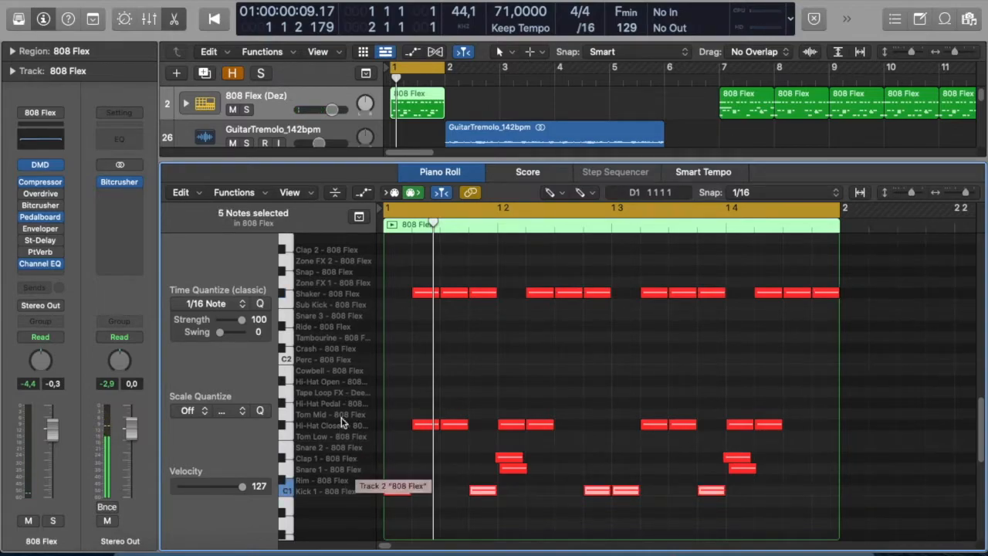
{"action": "left_click", "coordinate": [331, 295]}
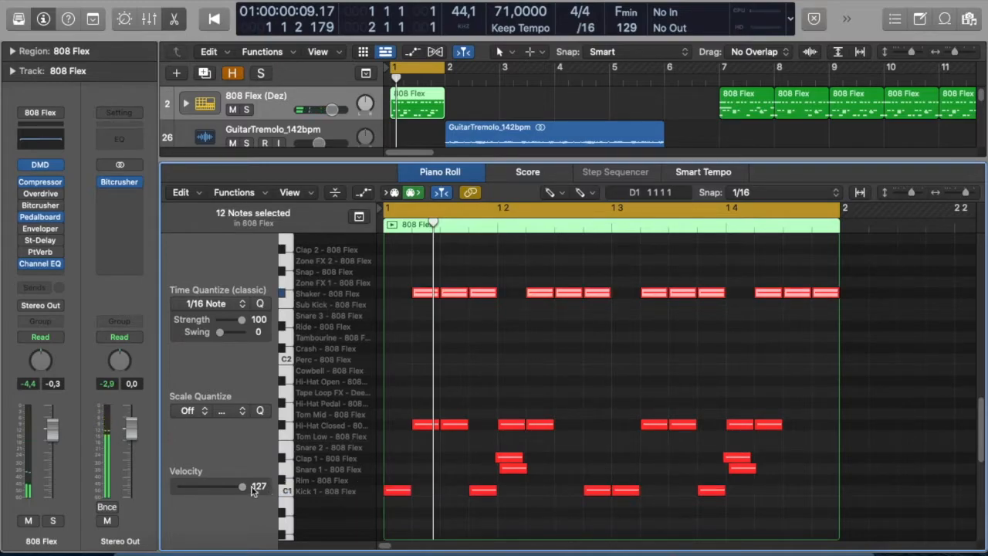
{"action": "left_click_drag", "start_coordinate": [239, 488], "coordinate": [217, 487]}
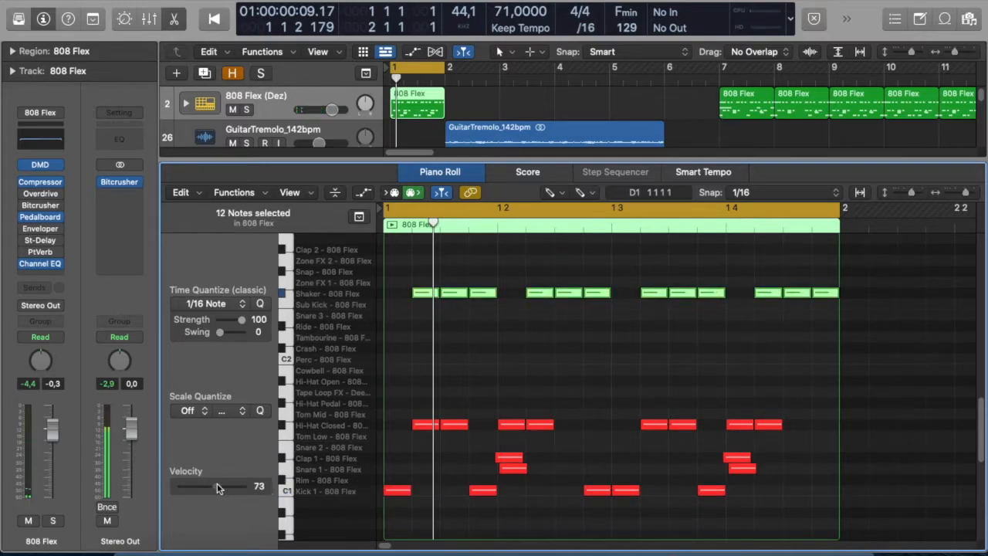
{"action": "left_click", "coordinate": [357, 425]}
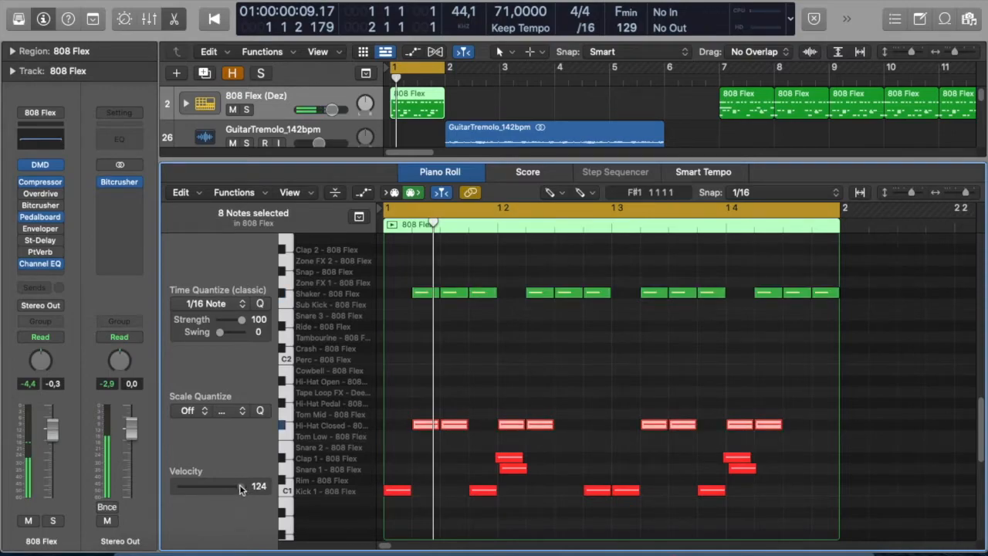
{"action": "left_click_drag", "start_coordinate": [239, 484], "coordinate": [230, 486]}
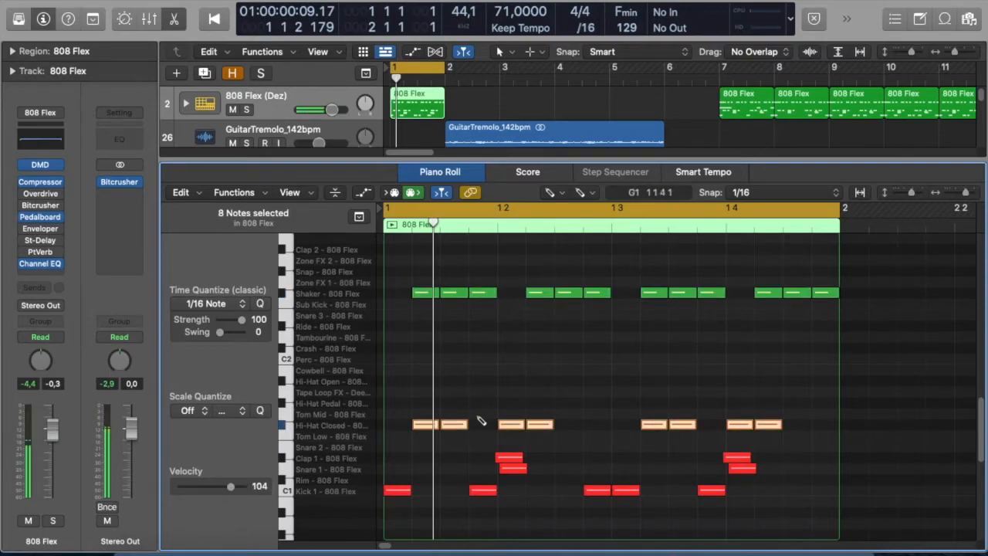
- With the Pointer Tool, raise the velocity of beat 1's second Hi-Hat Closed hit and set beat 3's first one to 124
{"action": "left_click", "coordinate": [551, 193]}
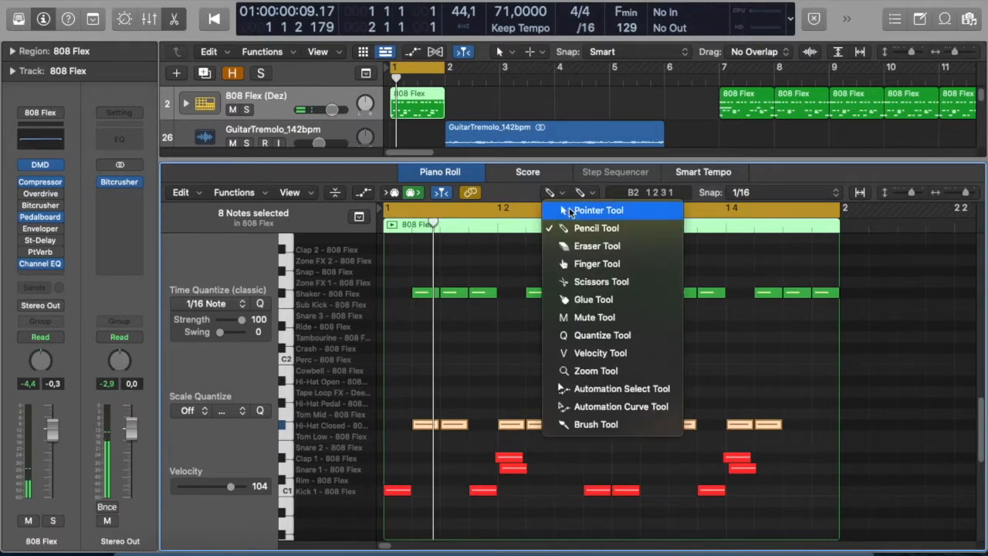
{"action": "left_click", "coordinate": [571, 210]}
{"action": "left_click", "coordinate": [493, 407]}
{"action": "left_click", "coordinate": [454, 425]}
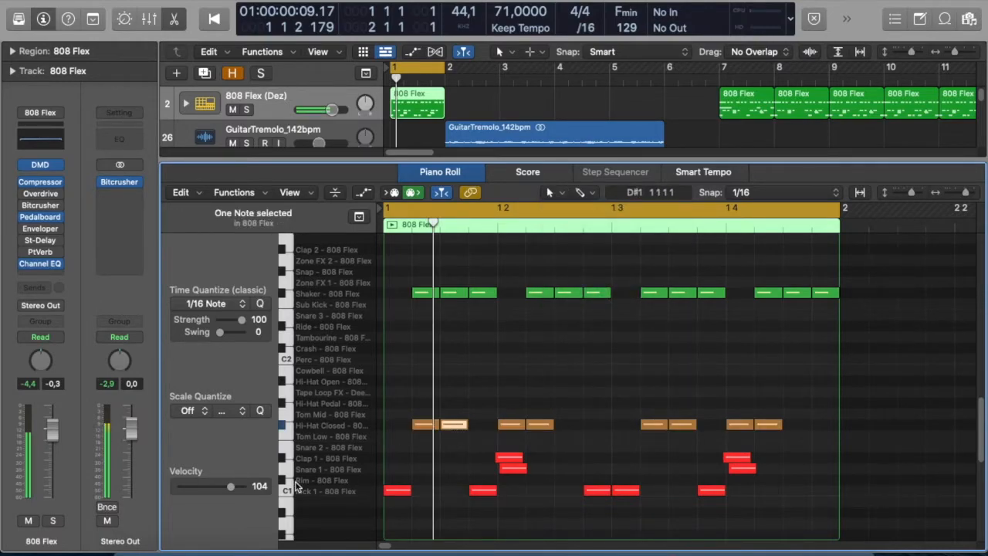
{"action": "left_click", "coordinate": [655, 424]}
{"action": "left_click_drag", "start_coordinate": [229, 487], "coordinate": [240, 486]}
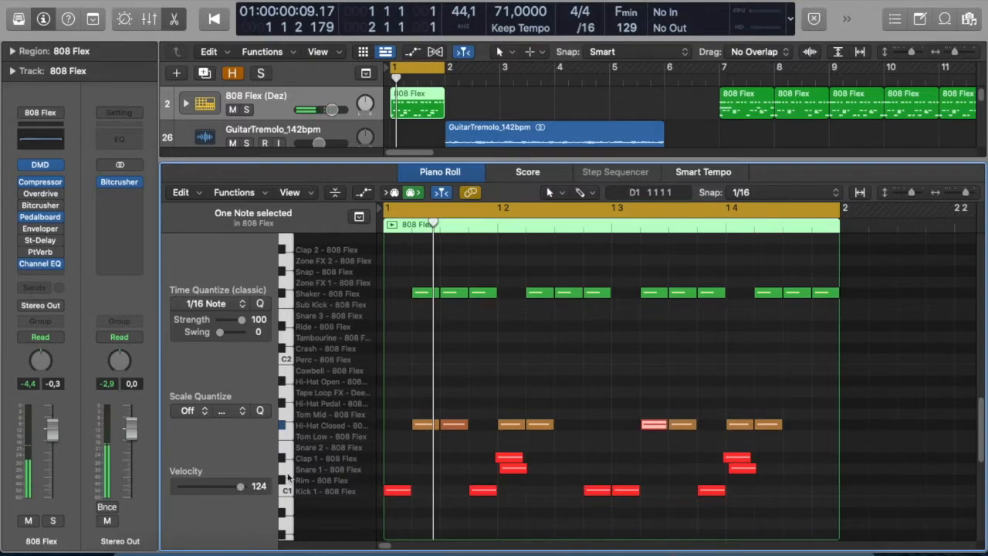
- Raise beat 2's second Hi-Hat Closed hit to about 111 velocity and beat 4's second one to 127, and play the loop
{"action": "left_click", "coordinate": [542, 425]}
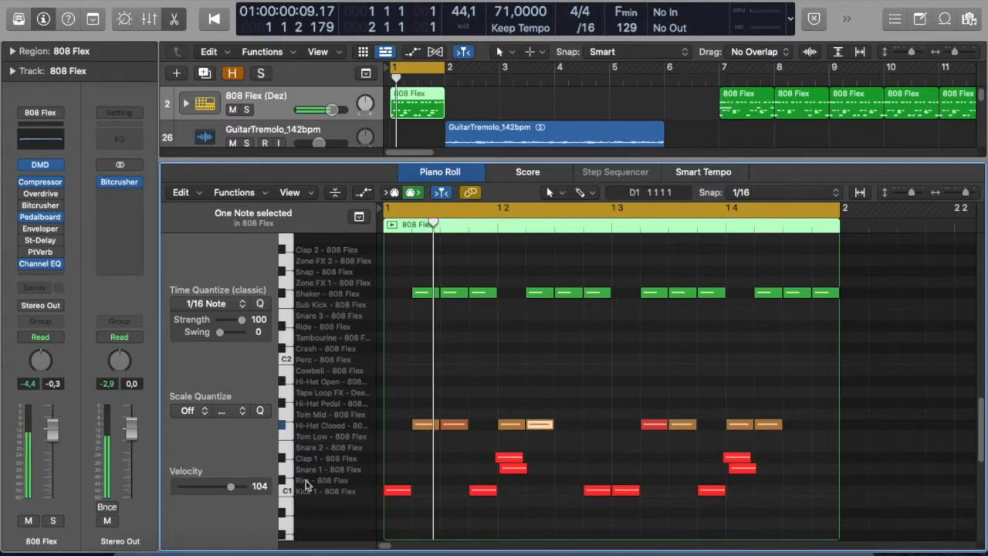
{"action": "left_click_drag", "start_coordinate": [229, 487], "coordinate": [240, 492]}
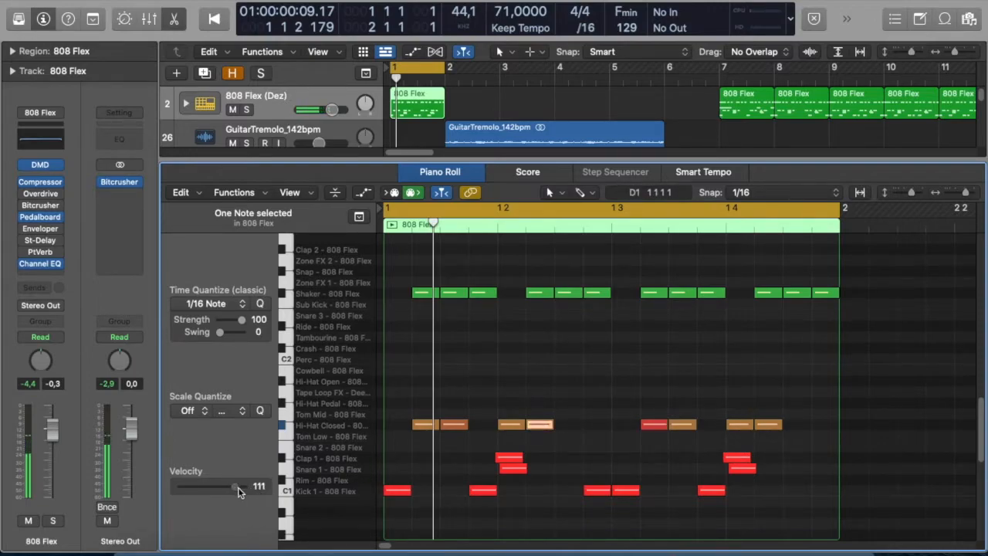
{"action": "left_click", "coordinate": [768, 423]}
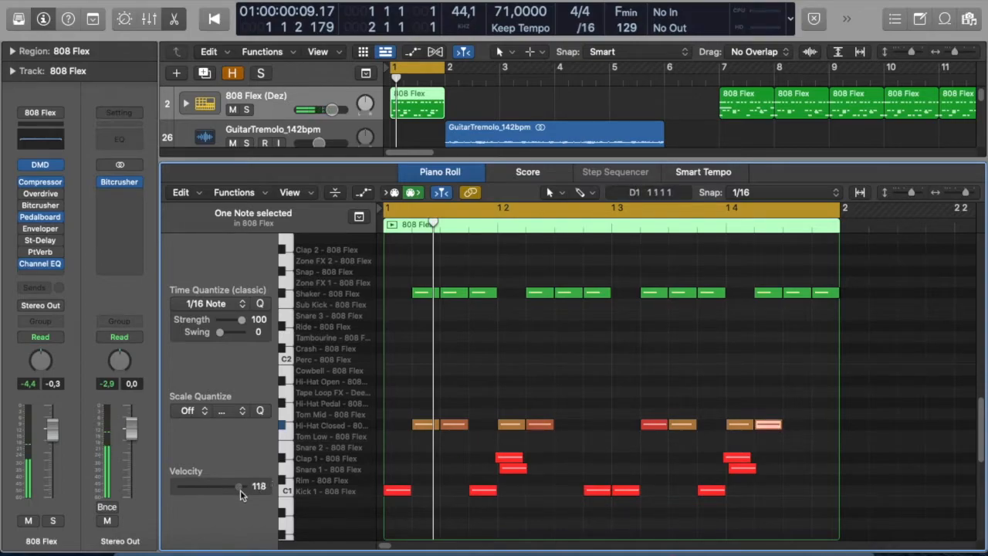
{"action": "key", "text": "Return"}
{"action": "key", "text": "space"}
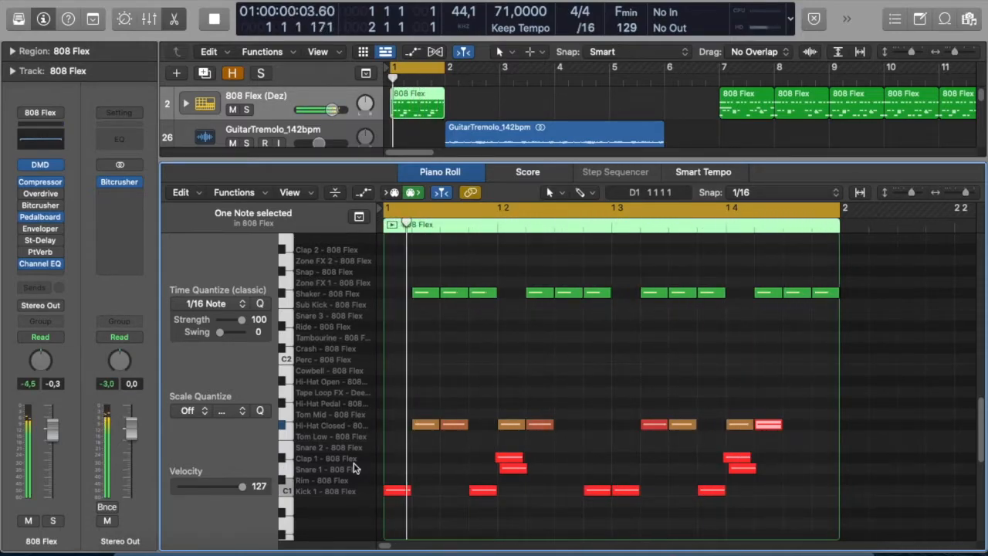
{"action": "key", "text": "space"}
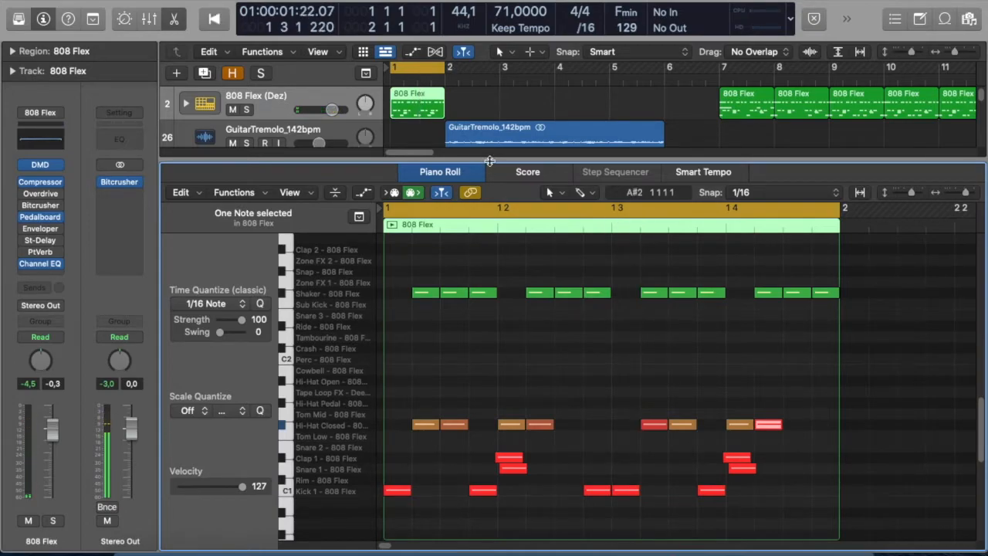
- Repeat the one-bar 808 Flex region four times to fill bars 2 to 5 and extend the cycle range to bar 6
{"action": "key", "text": "p"}
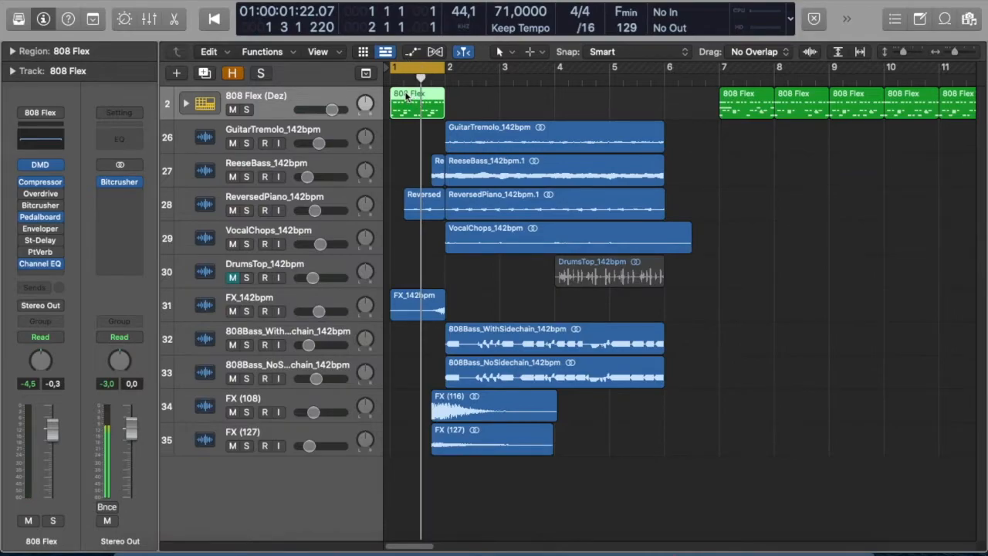
{"action": "key", "text": "super+r"}
{"action": "key", "text": "super+r"}
{"action": "key", "text": "super+r"}
{"action": "key", "text": "super+r"}
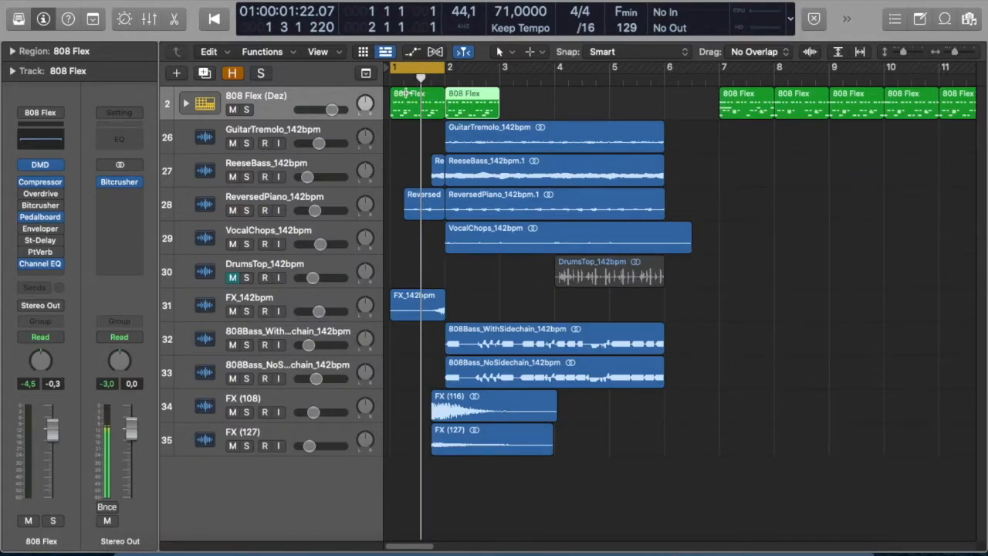
{"action": "left_click_drag", "start_coordinate": [444, 71], "coordinate": [668, 77]}
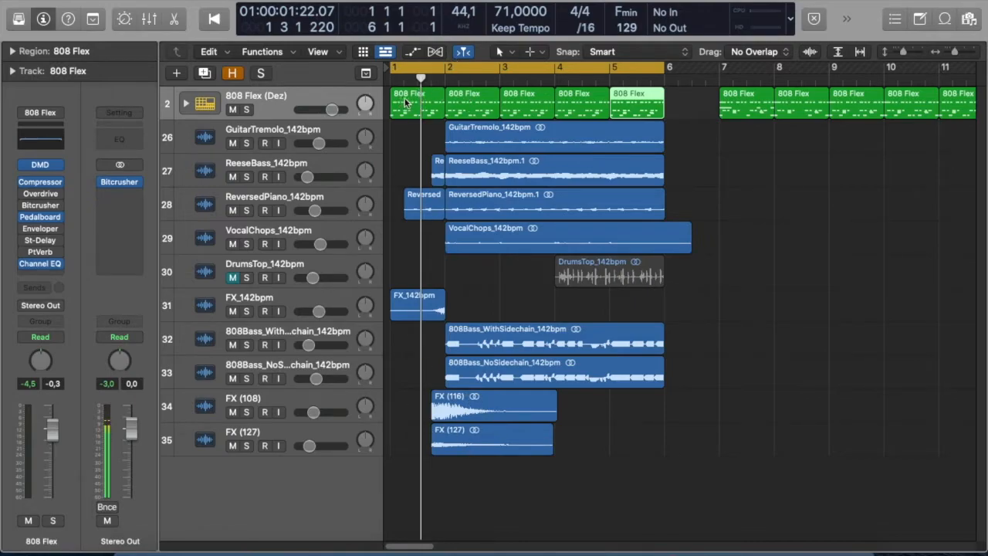
- Mute the 808 Flex region in bar 1 and play the arrangement with the other tracks
{"action": "left_click", "coordinate": [405, 102]}
{"action": "key", "text": "ctrl+m"}
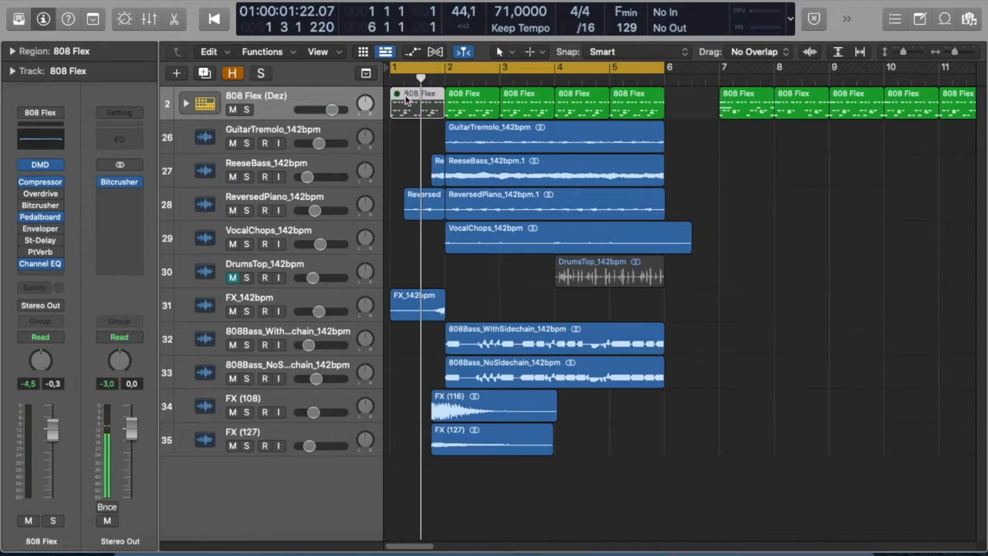
{"action": "key", "text": "space"}
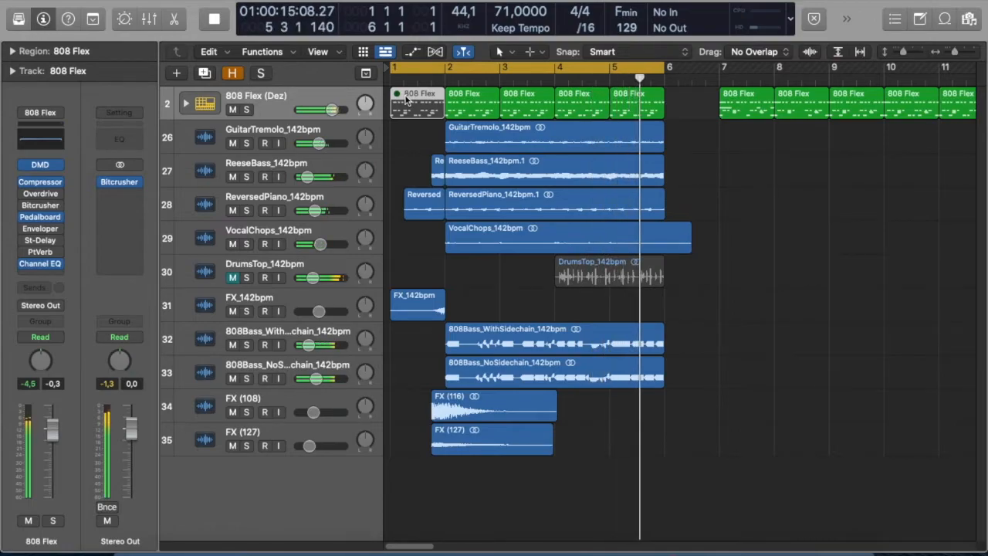
{"action": "key", "text": "space"}
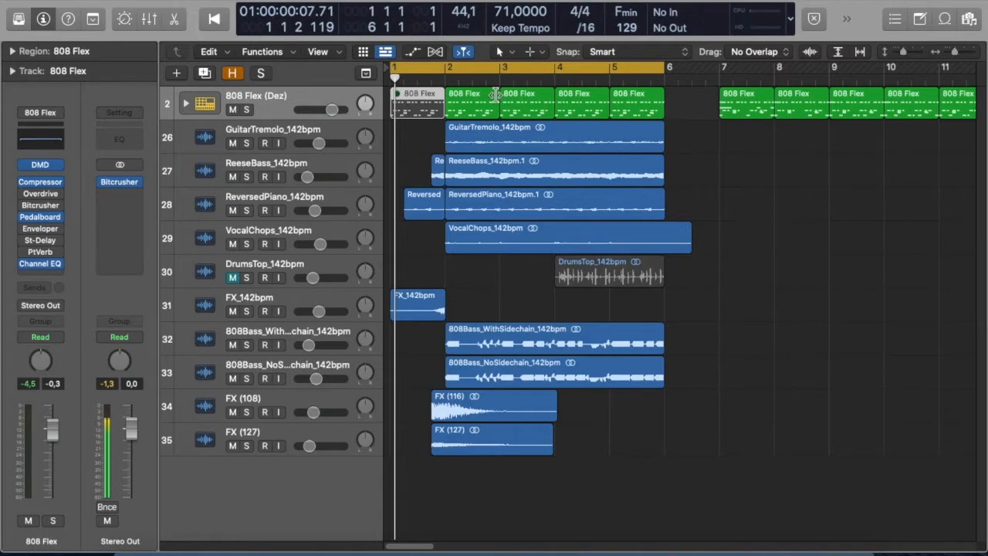
- Draw a one-beat Zone FX 1 note at the start of the 808 Flex region in bar 2 and play it back
{"action": "double_click", "coordinate": [466, 96]}
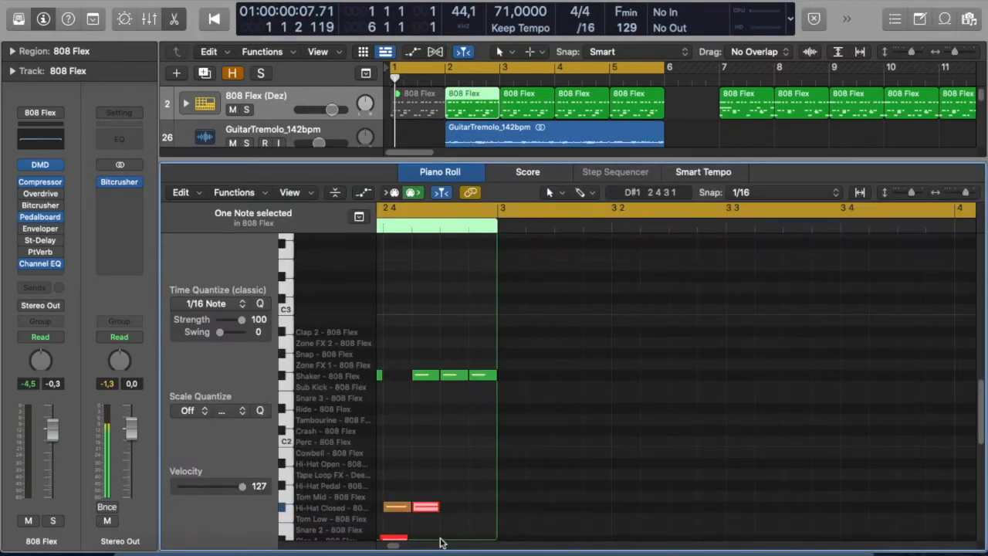
{"action": "left_click_drag", "start_coordinate": [399, 545], "coordinate": [392, 546]}
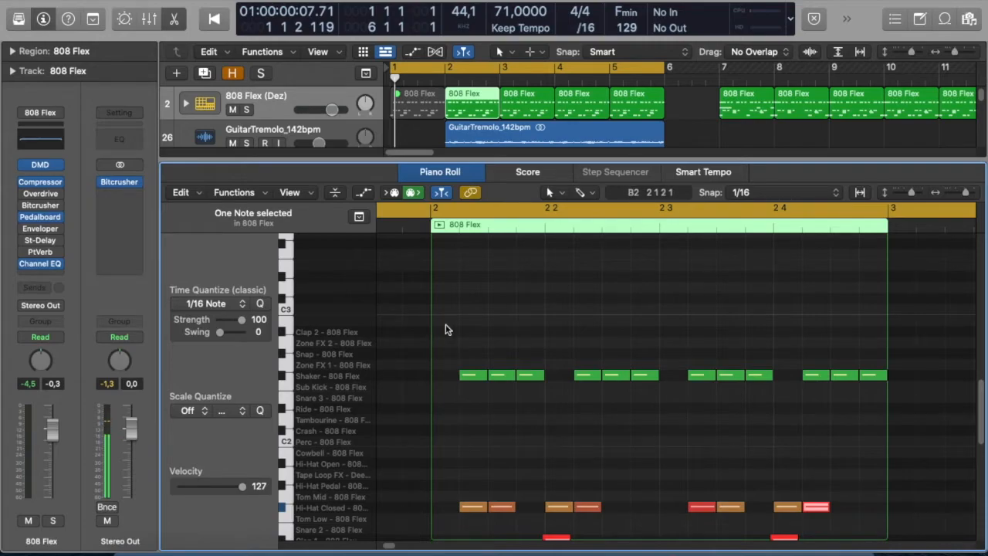
{"action": "left_click", "coordinate": [549, 194]}
{"action": "left_click", "coordinate": [558, 225]}
{"action": "left_click", "coordinate": [345, 351]}
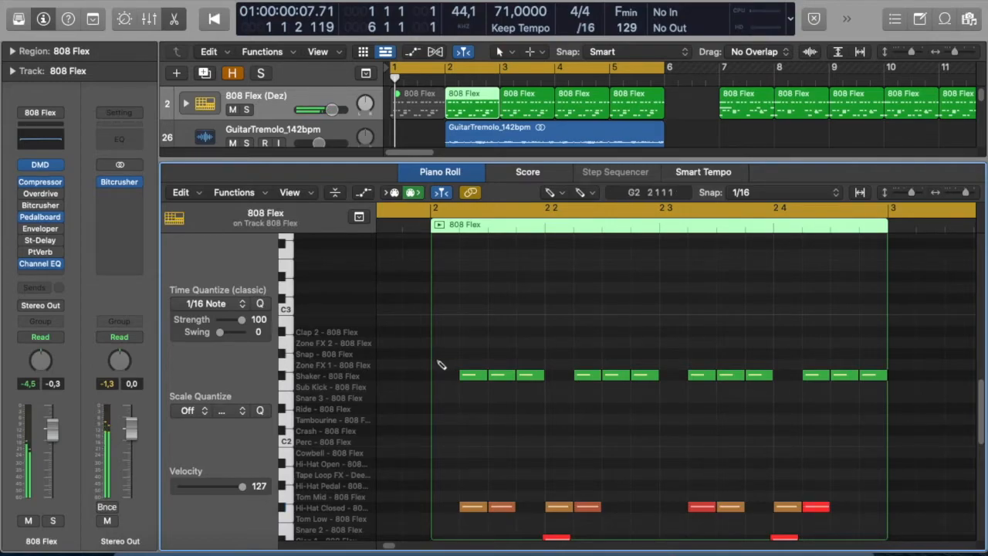
{"action": "left_click", "coordinate": [440, 365]}
{"action": "left_click_drag", "start_coordinate": [458, 365], "coordinate": [544, 364]}
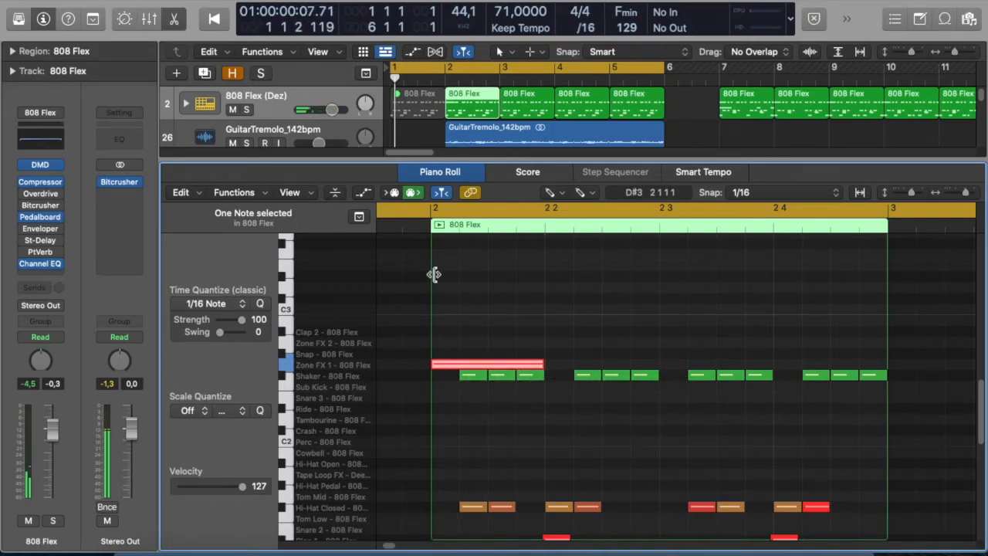
{"action": "key", "text": "space"}
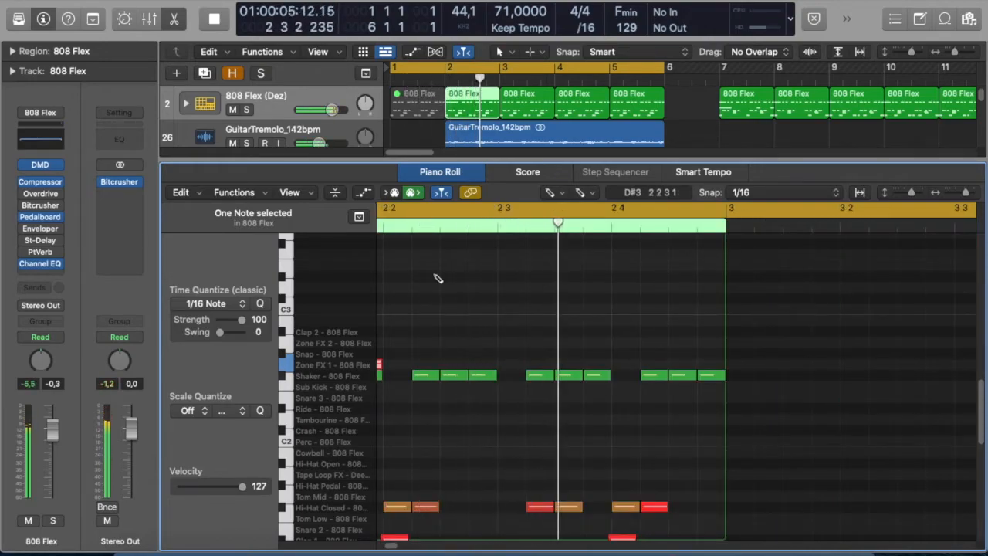
{"action": "key", "text": "space"}
- Delete the Kick 1 hits on the fourth sixteenths of beats 1 and 2 in bar 3's 808 Flex region and play the arrangement
{"action": "left_click", "coordinate": [531, 106]}
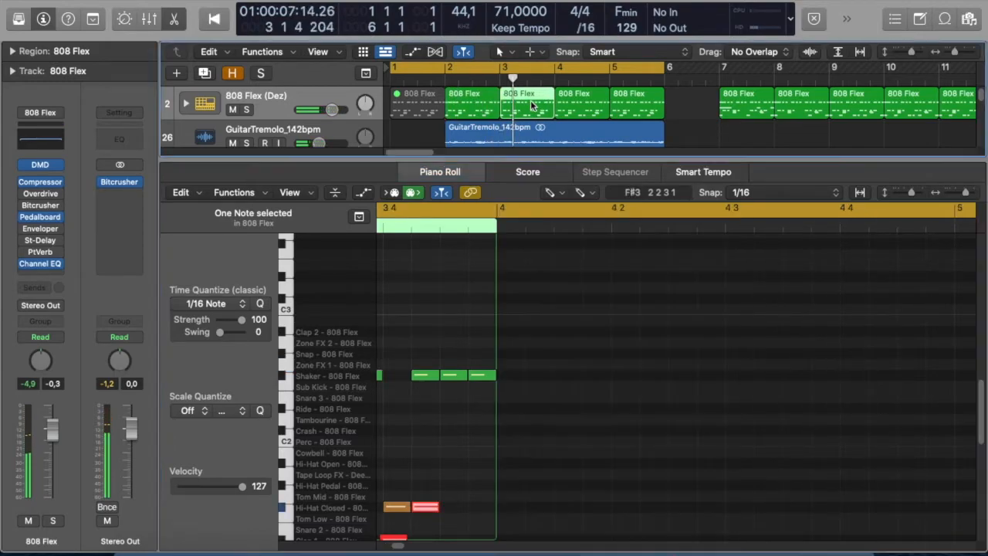
{"action": "key", "text": "e"}
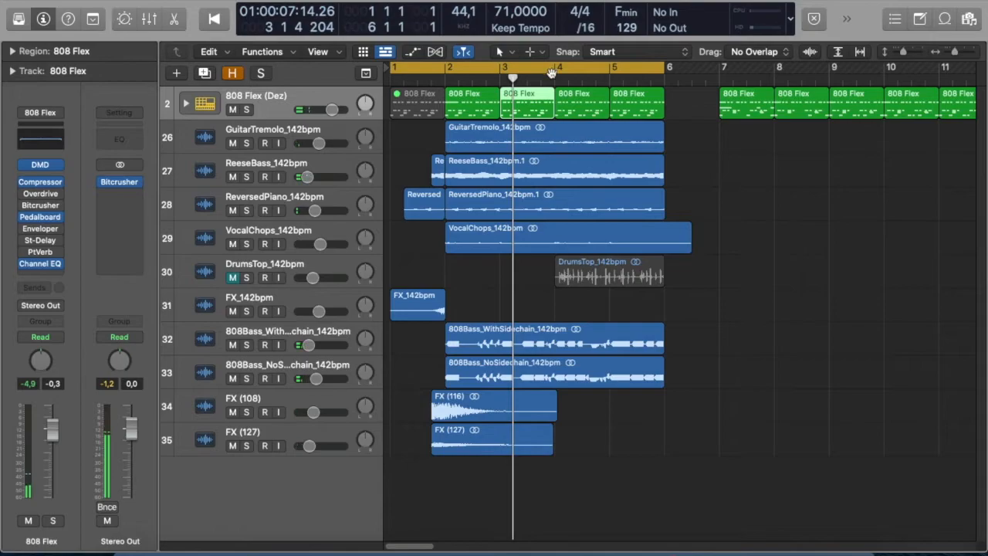
{"action": "key", "text": "e"}
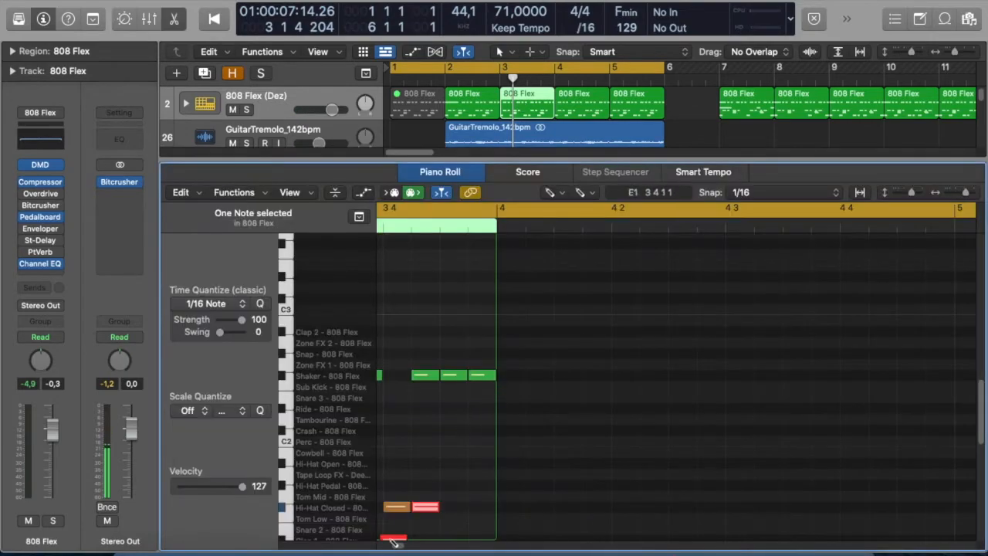
{"action": "scroll", "coordinate": [402, 540], "scroll_direction": "left", "scroll_amount": 5}
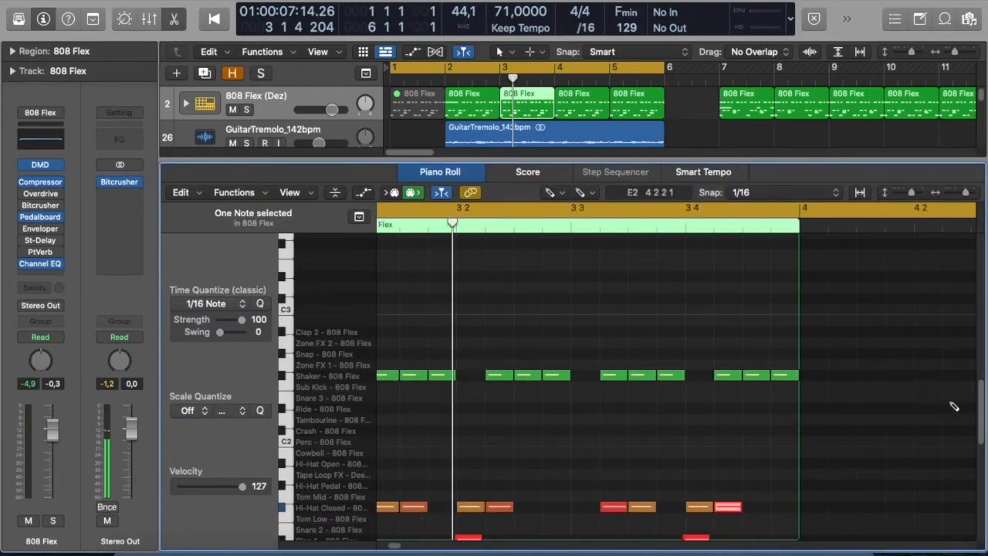
{"action": "scroll", "coordinate": [979, 400], "scroll_direction": "down", "scroll_amount": 10}
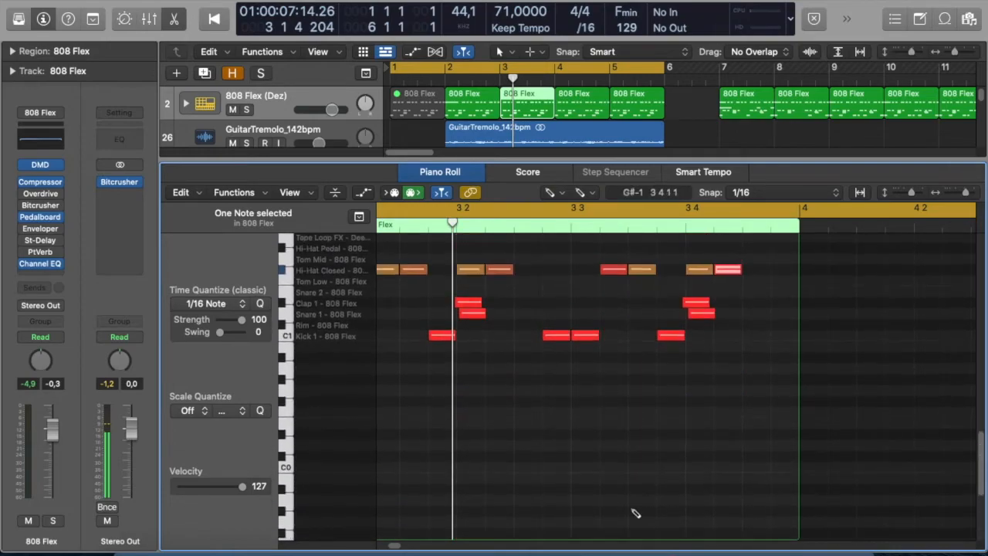
{"action": "scroll", "coordinate": [398, 547], "scroll_direction": "left", "scroll_amount": 3}
{"action": "key", "text": "t"}
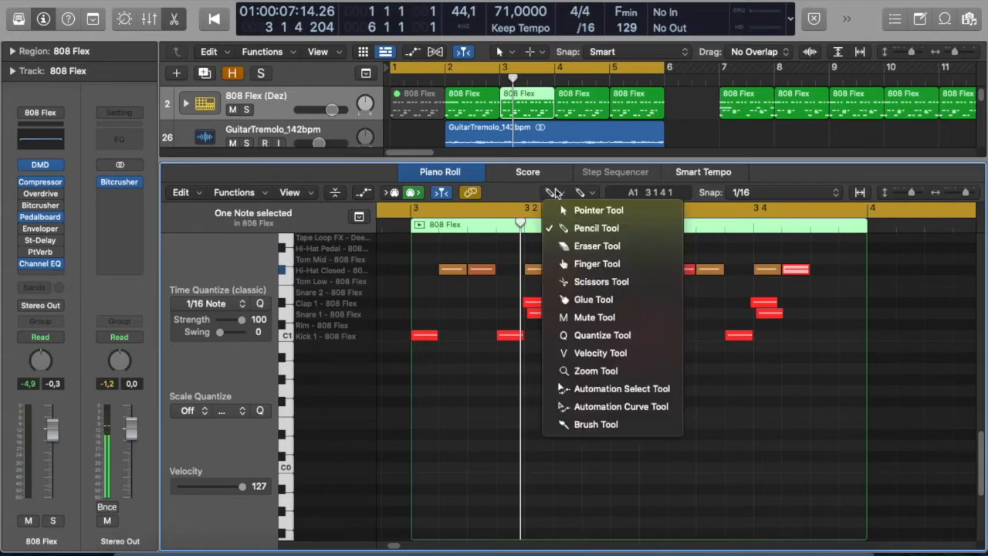
{"action": "left_click", "coordinate": [541, 211]}
{"action": "left_click", "coordinate": [511, 338]}
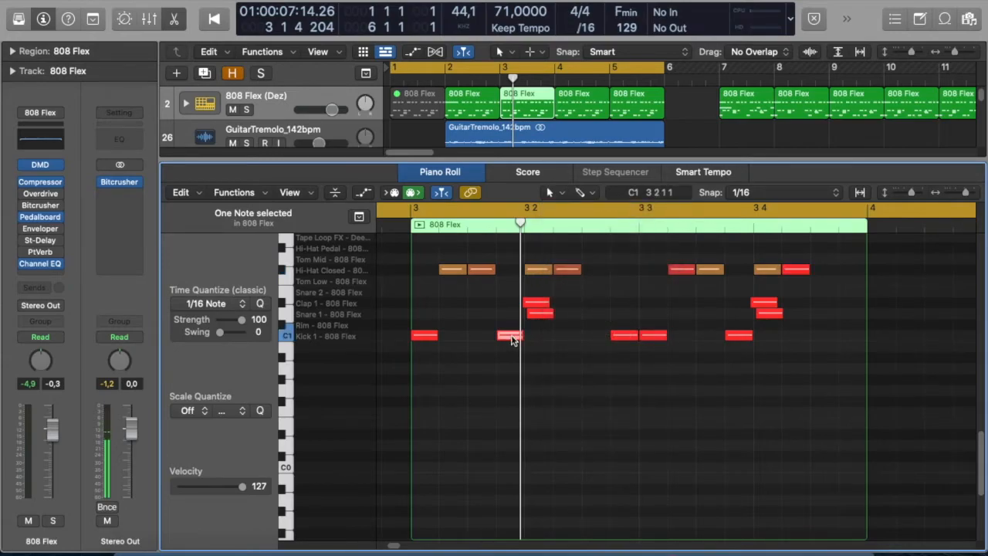
{"action": "key", "text": "Delete"}
{"action": "left_click", "coordinate": [623, 335]}
{"action": "key", "text": "Delete"}
{"action": "key", "text": "Return"}
{"action": "key", "text": "space"}
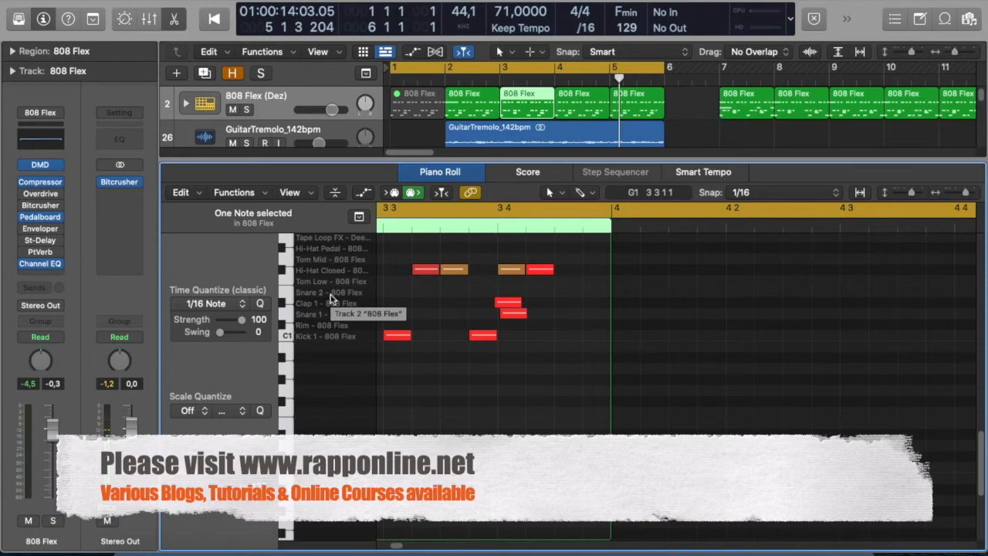
- Restart playback from the beginning and unmute the DrumsTop_142bpm track in the arrangement
{"action": "key", "text": "Return"}
{"action": "key", "text": "space"}
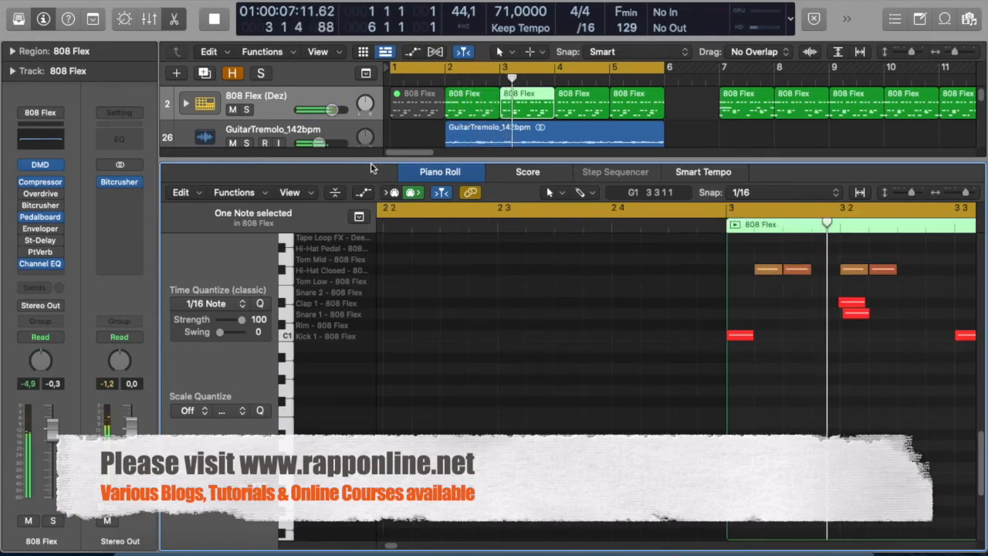
{"action": "key", "text": "e"}
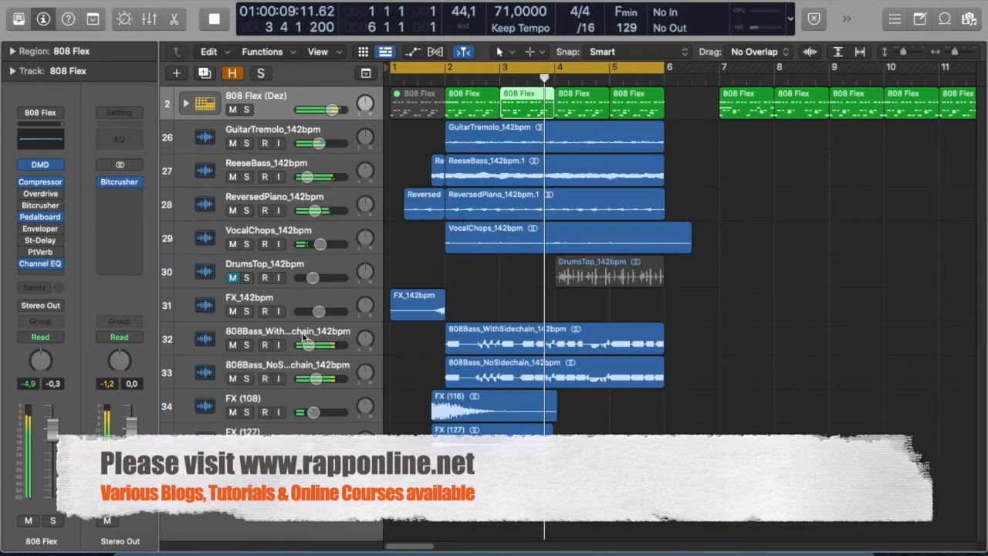
{"action": "left_click", "coordinate": [233, 277]}
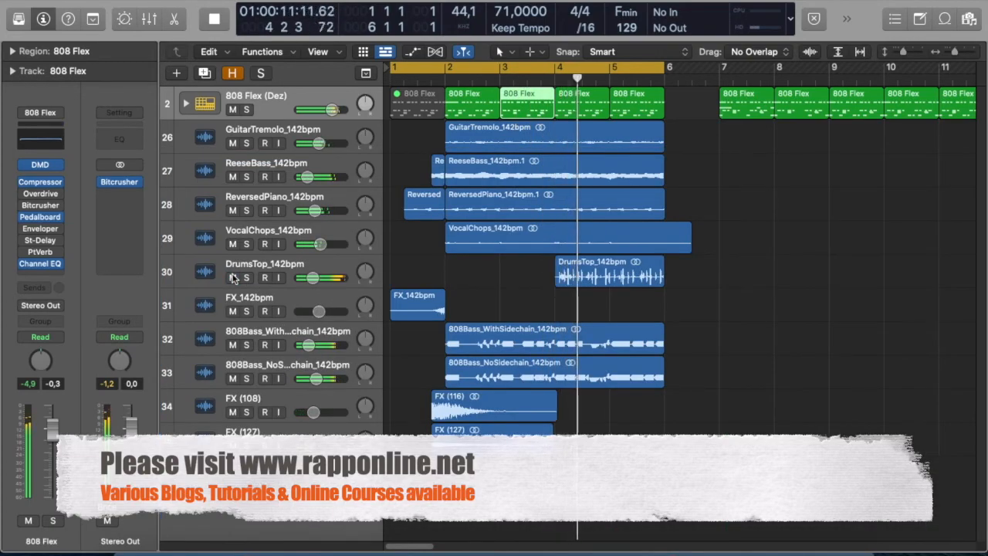